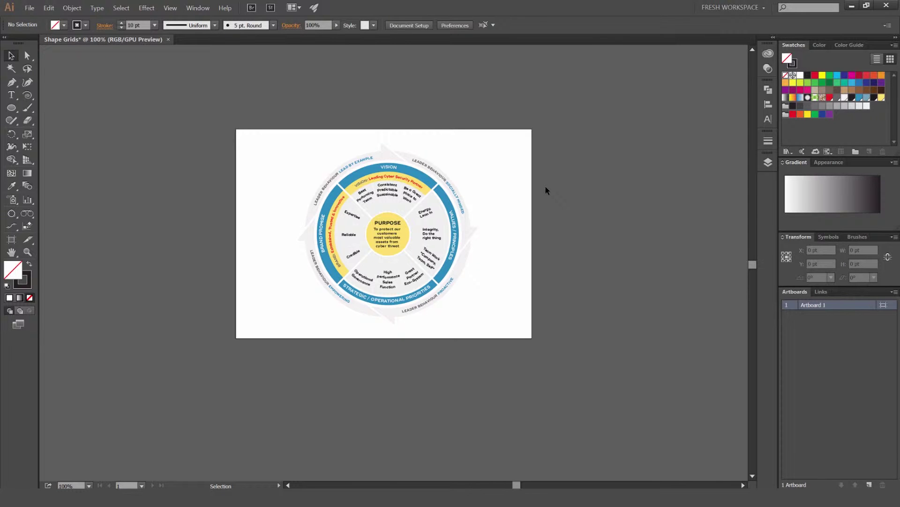
# Step: Zoom in to inspect the sample wheel diagram, then zoom back out
pyautogui.hotkey('ctrl', '+')
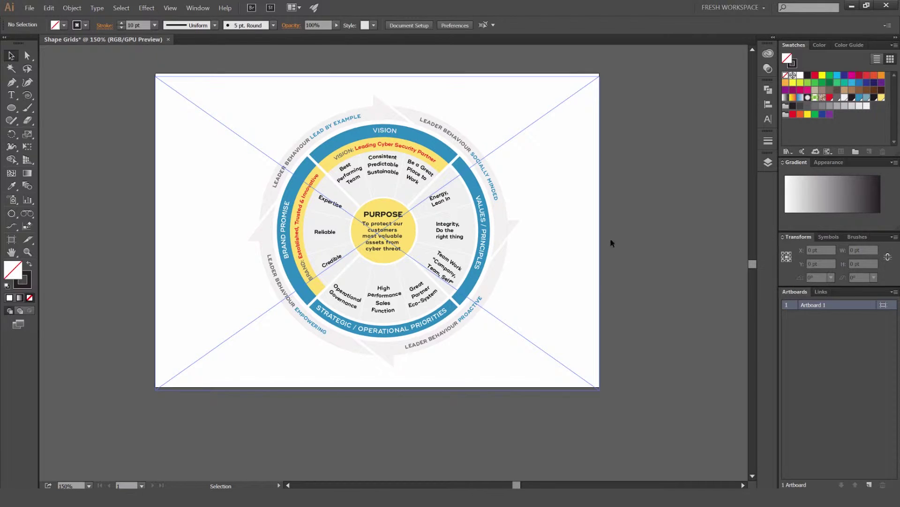
pyautogui.scroll(-1, 440, 233)
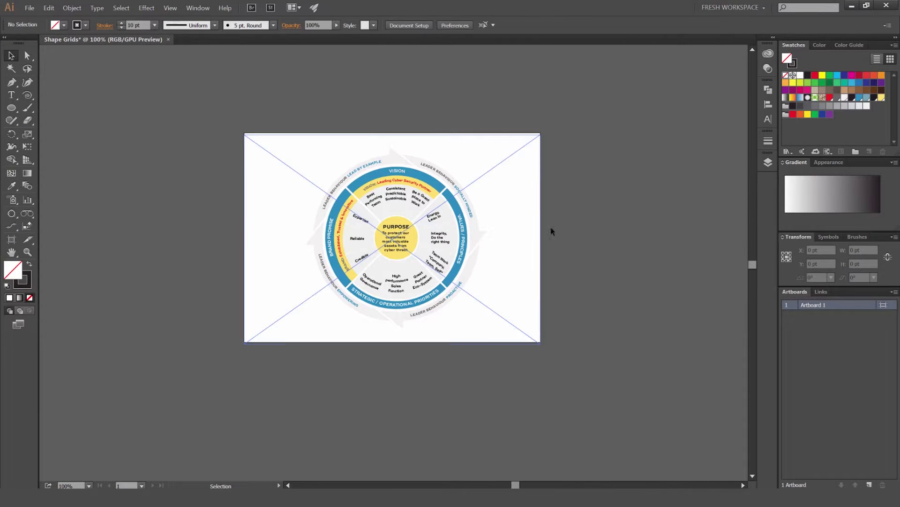
# Step: Delete the wheel diagram and draw two crossing diagonal lines with the Line Segment Tool
pyautogui.click(428, 200)
pyautogui.press('Delete')
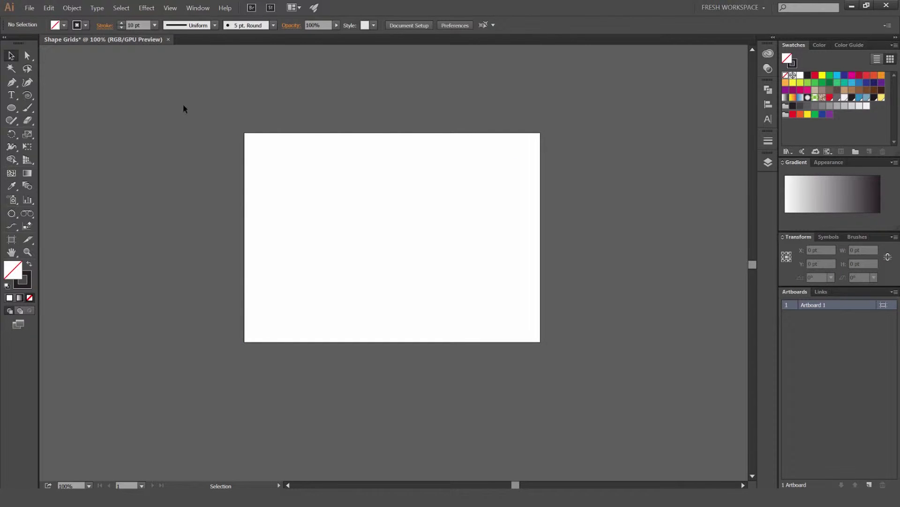
pyautogui.click(28, 96)
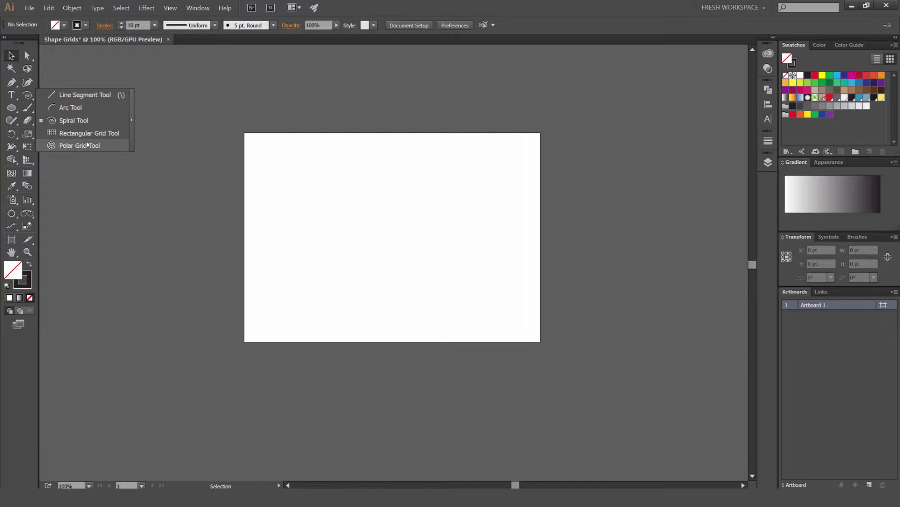
pyautogui.click(79, 97)
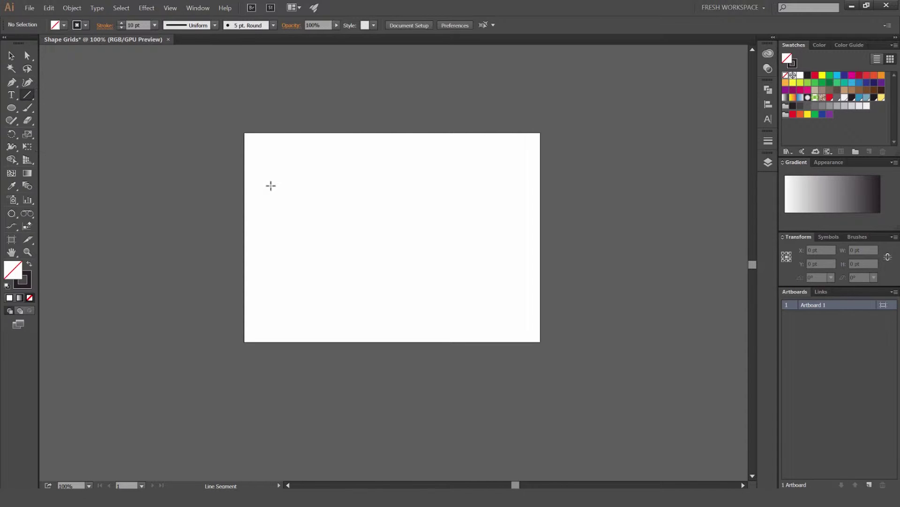
pyautogui.moveTo(284, 175); pyautogui.dragTo(506, 294)
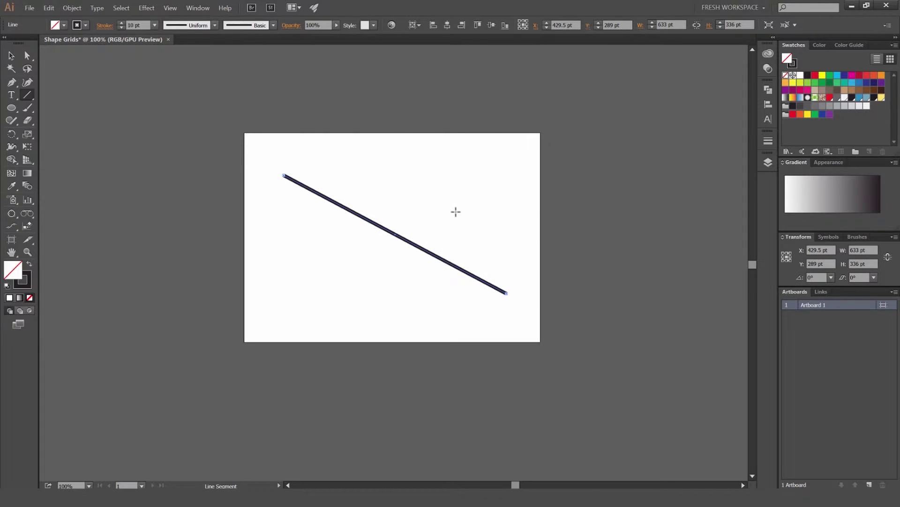
pyautogui.moveTo(461, 160); pyautogui.dragTo(303, 284)
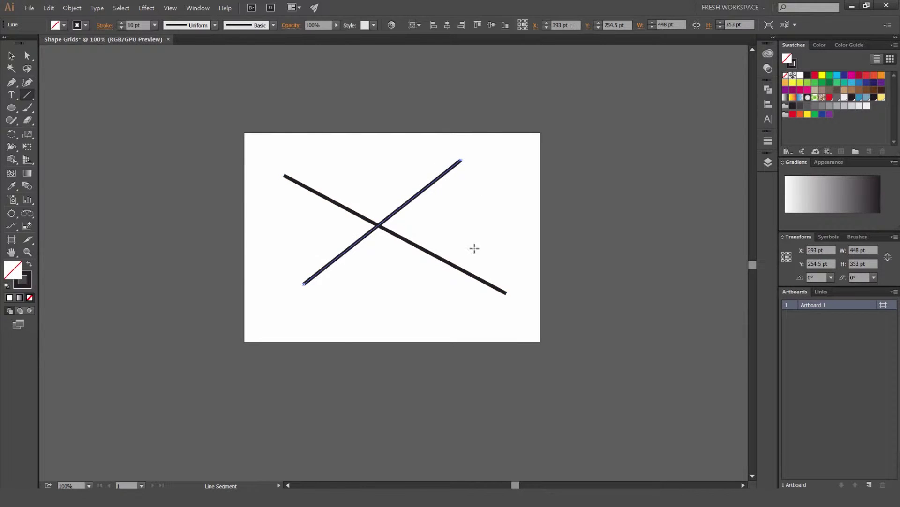
# Step: Add a precise line of length 100 pt at a 45° angle
pyautogui.click(377, 188)
pyautogui.write('100')
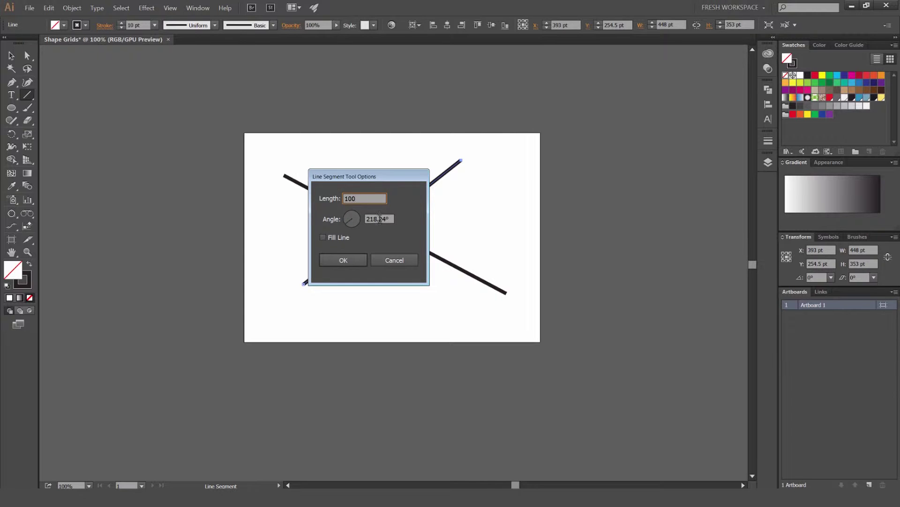
pyautogui.doubleClick(380, 219)
pyautogui.write('45')
pyautogui.click(342, 260)
# Step: Select all three lines with the Selection tool, then deselect them
pyautogui.press('v')
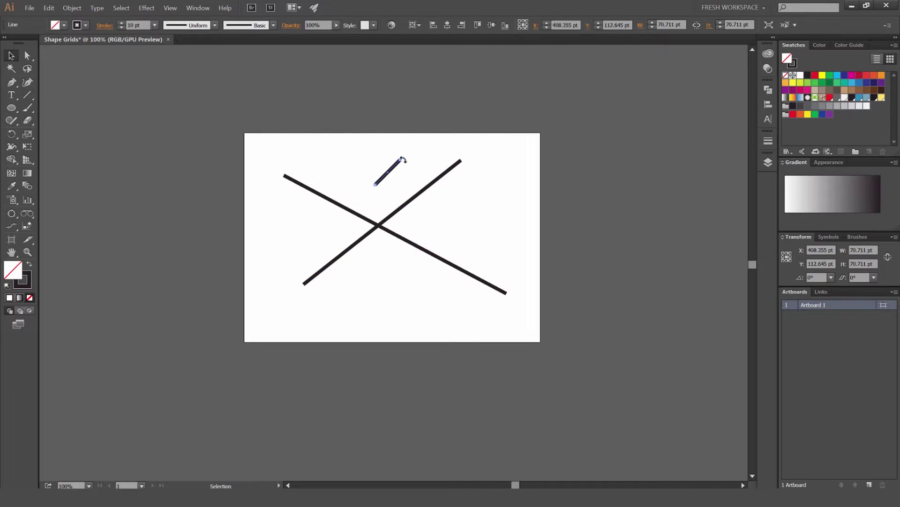
pyautogui.scroll(1, 402, 160)
pyautogui.click(446, 128)
pyautogui.hotkey('ctrl', 'a')
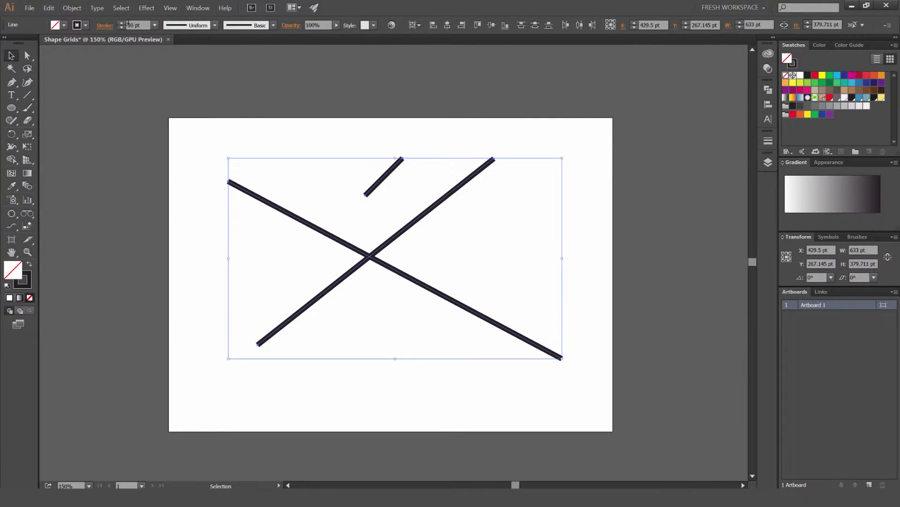
pyautogui.scroll(2, 128, 22)
pyautogui.scroll(-4, 128, 22)
pyautogui.click(314, 326)
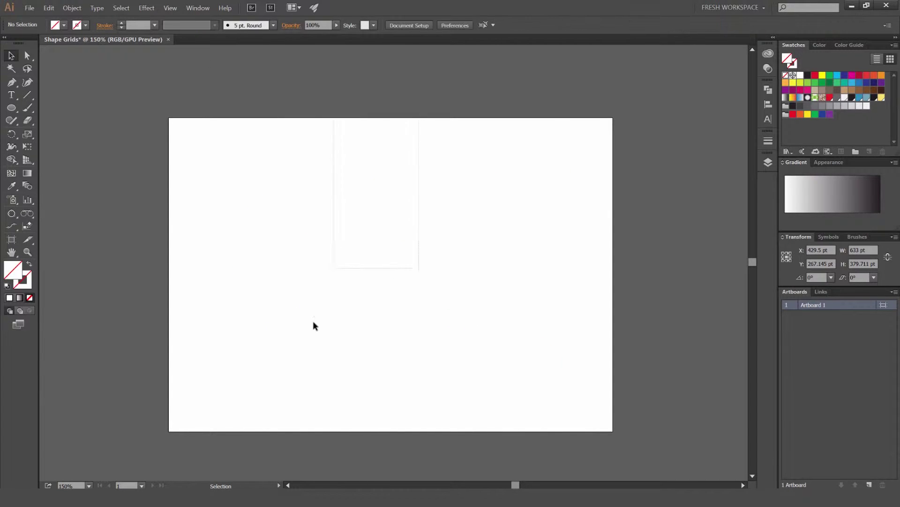
# Step: Delete all the lines and draw an arc near the artboard's centre with the Arc Tool
pyautogui.hotkey('ctrl', 'a')
pyautogui.press('Delete')
pyautogui.moveTo(28, 95); pyautogui.dragTo(66, 106)
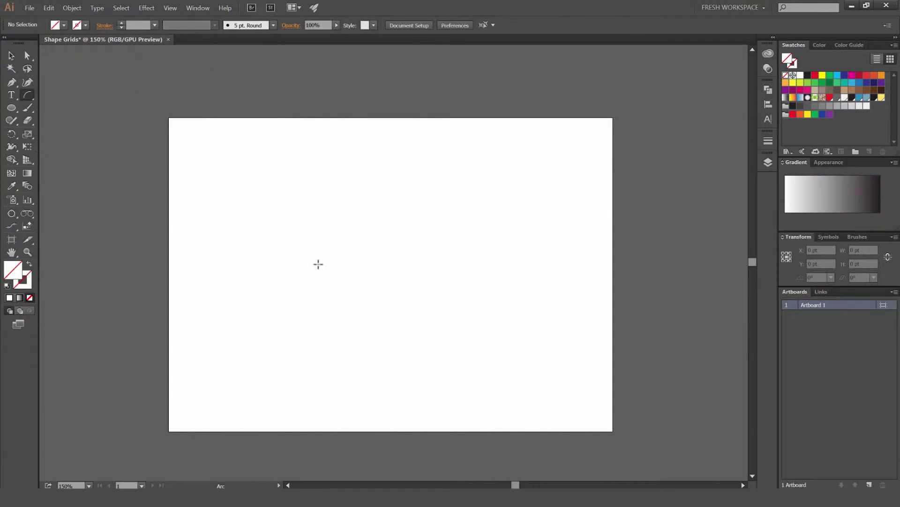
pyautogui.moveTo(323, 243)
pyautogui.mouseDown()
pyautogui.moveTo(480, 265)
pyautogui.moveTo(452, 241)
pyautogui.moveTo(395, 236)
pyautogui.moveTo(385, 280)
pyautogui.moveTo(430, 359)
pyautogui.mouseUp()
# Step: Give the arc a 9 pt stroke, rotate it to bow upward and move it toward the top
pyautogui.press('v')
pyautogui.click(122, 23)
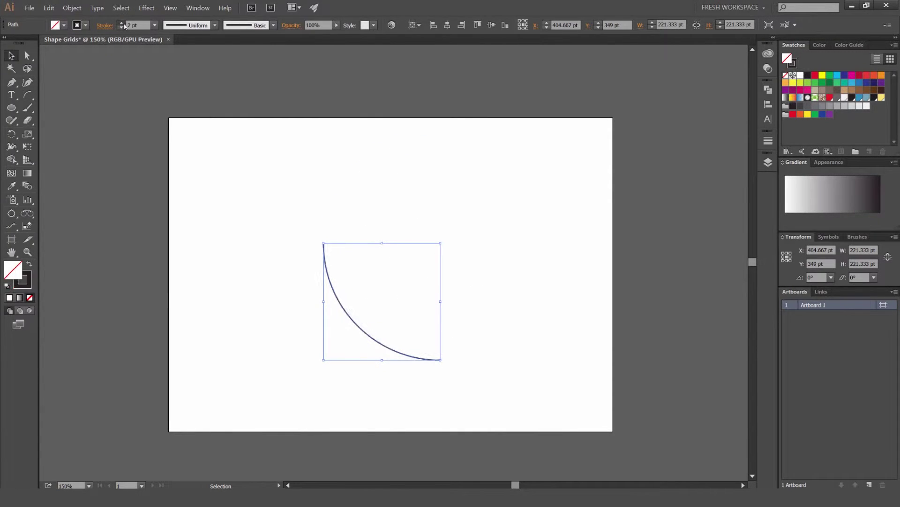
pyautogui.click(122, 23)
pyautogui.click(122, 23)
pyautogui.click(122, 23)
pyautogui.click(122, 23)
pyautogui.click(122, 23)
pyautogui.click(122, 23)
pyautogui.click(122, 23)
pyautogui.moveTo(444, 240); pyautogui.dragTo(417, 315)
pyautogui.moveTo(448, 246); pyautogui.dragTo(515, 191)
pyautogui.click(515, 191)
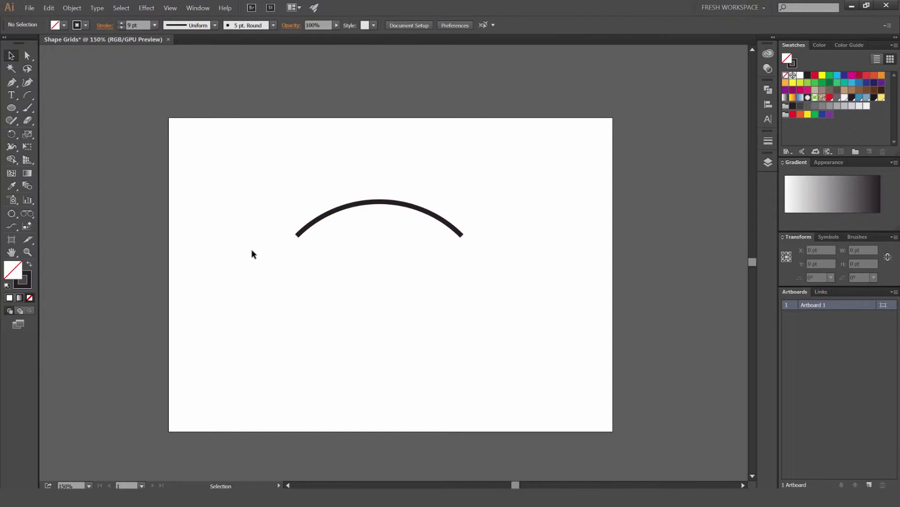
# Step: Draw a large circle and delete its bottom anchor point to leave a semicircle
pyautogui.press('l')
pyautogui.moveTo(379, 304); pyautogui.dragTo(400, 404)
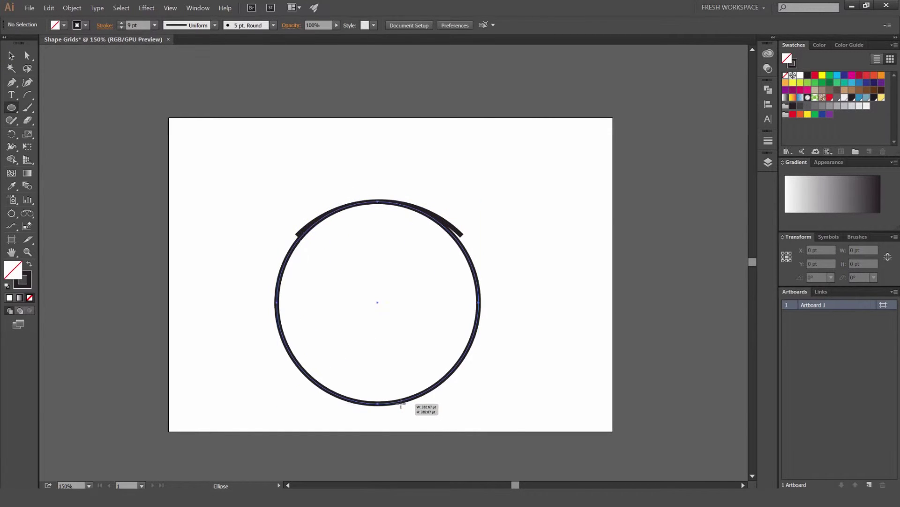
pyautogui.press('v')
pyautogui.click(406, 298)
pyautogui.press('a')
pyautogui.moveTo(411, 348); pyautogui.dragTo(358, 424)
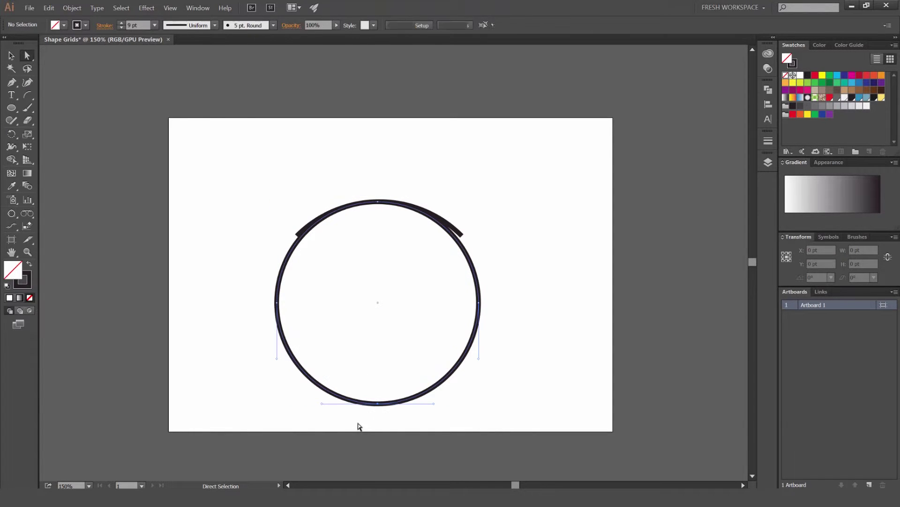
pyautogui.press('Delete')
# Step: Move the semicircle below the short arc, then select and delete it
pyautogui.press('v')
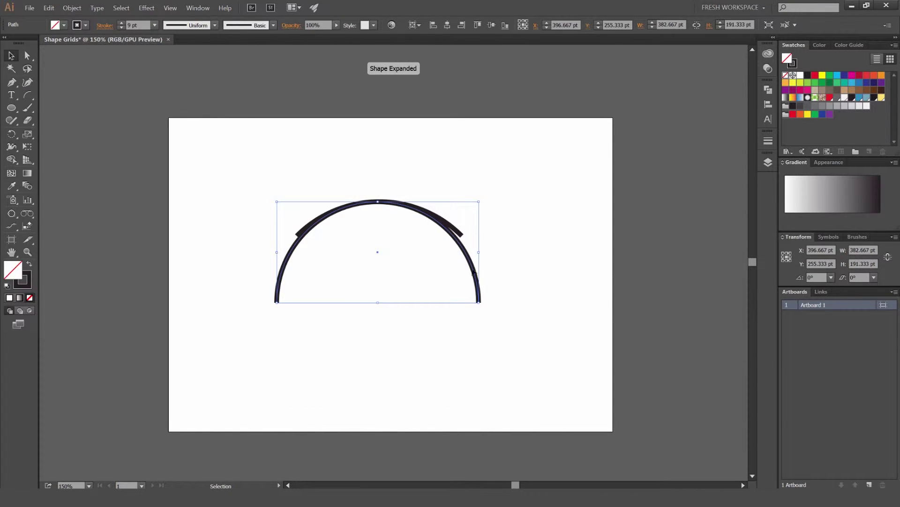
pyautogui.hotkey('ctrl', 'shift', 'a')
pyautogui.moveTo(477, 275); pyautogui.dragTo(479, 319)
pyautogui.hotkey('ctrl', 'shift', 'a')
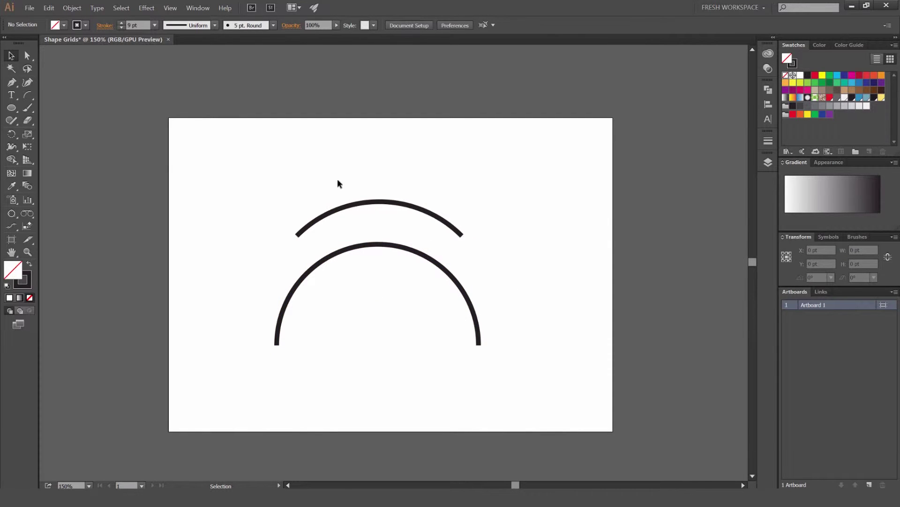
pyautogui.moveTo(406, 157); pyautogui.dragTo(356, 295)
pyautogui.moveTo(382, 227); pyautogui.dragTo(348, 285)
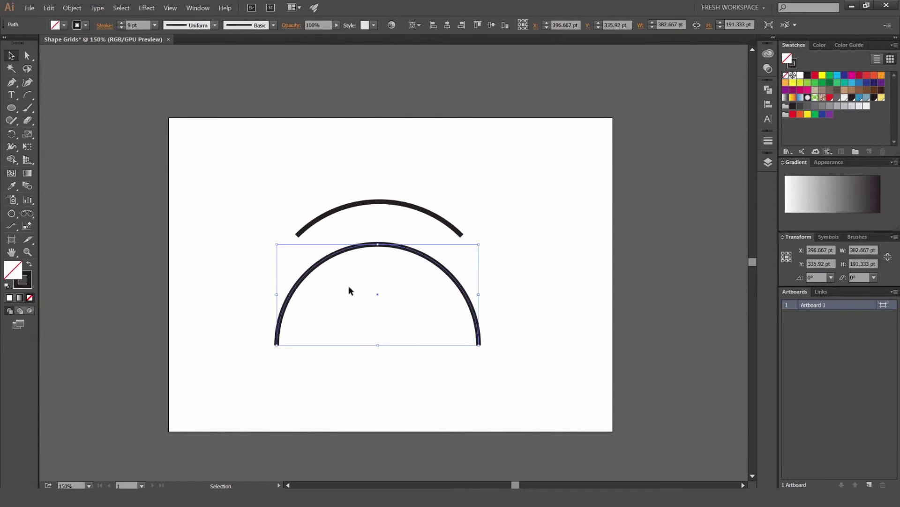
pyautogui.press('Delete')
# Step: Type the sample text 'ddfdfddlksfhsdfk' along the arc with the Type on a Path Tool
pyautogui.click(11, 94)
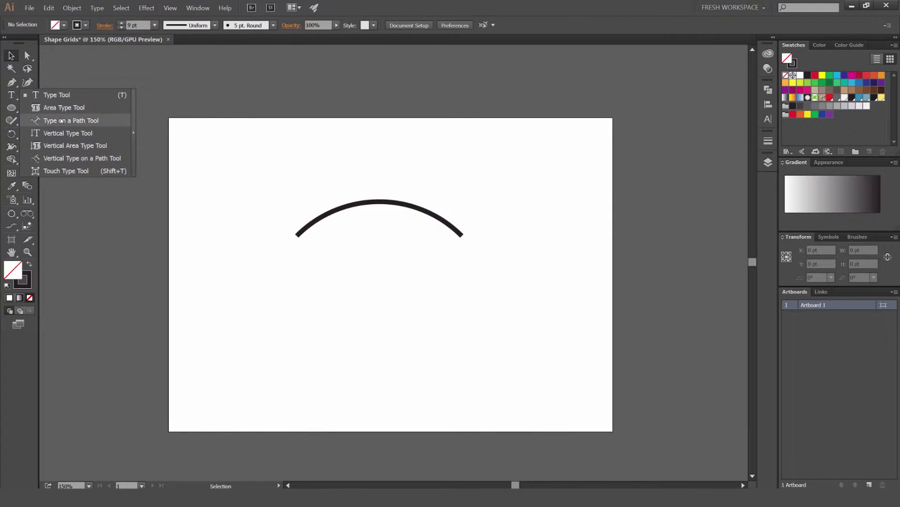
pyautogui.click(62, 121)
pyautogui.scroll(3, 328, 195)
pyautogui.click(358, 243)
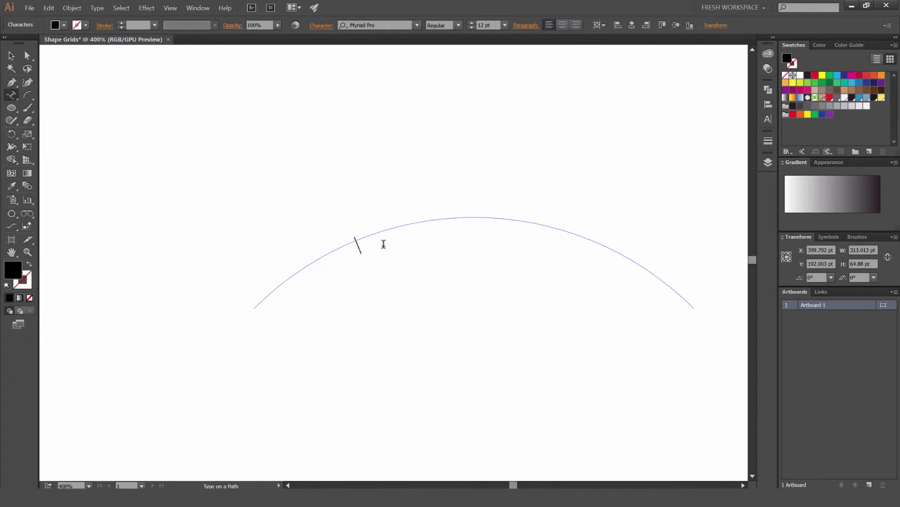
pyautogui.write('ddfdfddlksfhsdfk')
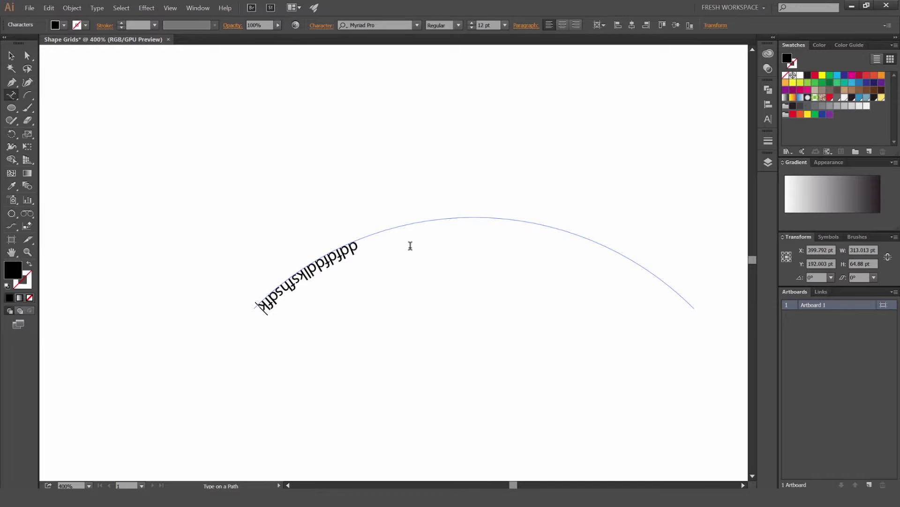
pyautogui.hotkey('ctrl', 'a')
pyautogui.press('Escape')
# Step: Delete the arc together with its path text
pyautogui.scroll(-2, 282, 140)
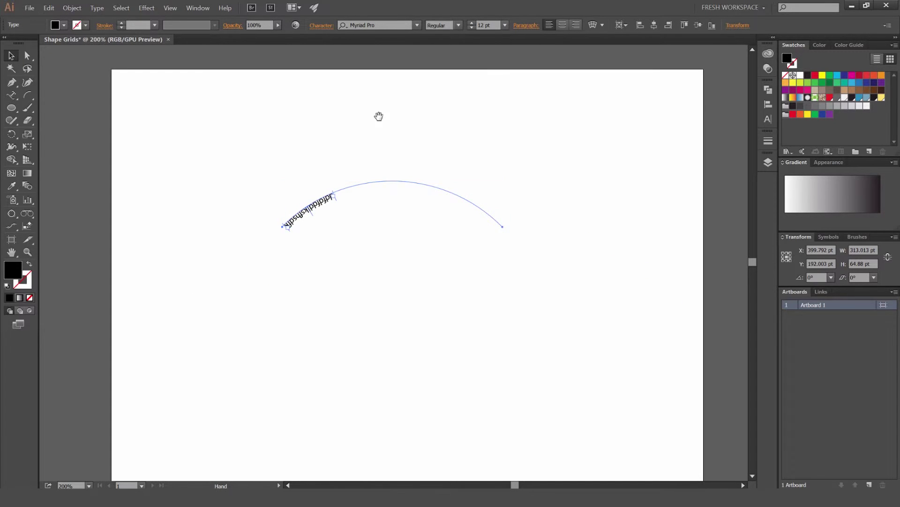
pyautogui.click(283, 228)
pyautogui.press('Delete')
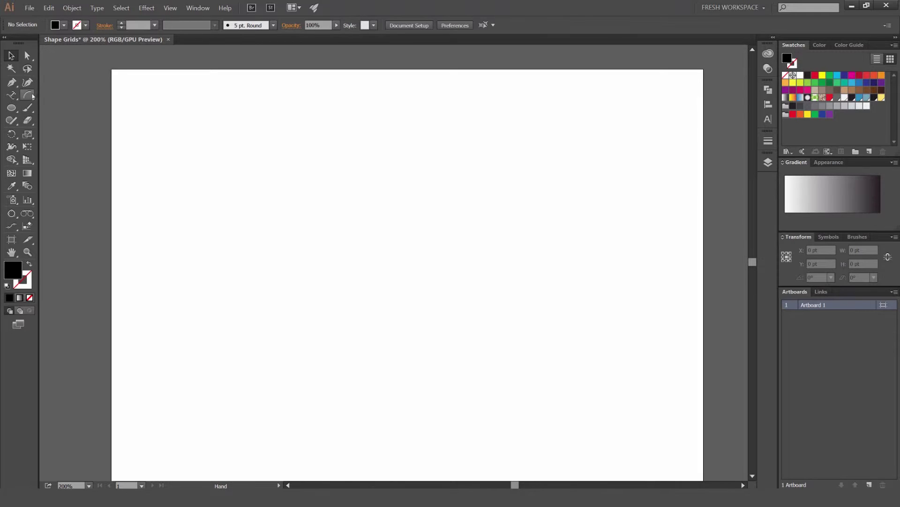
pyautogui.click(29, 95)
pyautogui.click(28, 97)
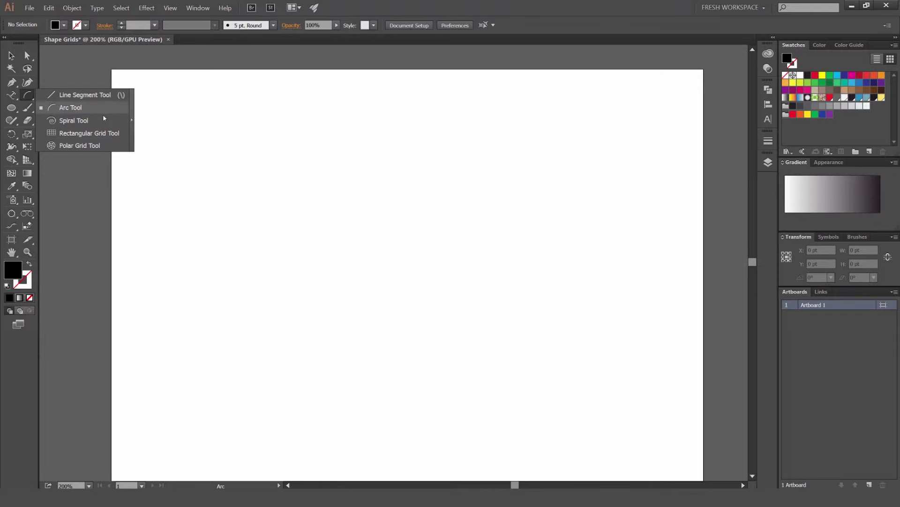
# Step: Draw a spiral with the Spiral Tool, adjusting its segment count with the arrow keys
pyautogui.click(114, 127)
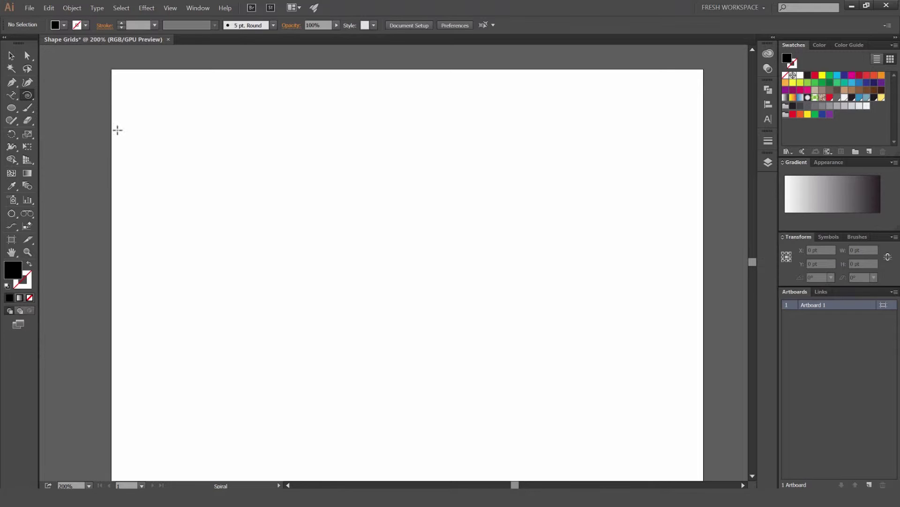
pyautogui.scroll(-1, 361, 234)
pyautogui.moveTo(338, 236); pyautogui.dragTo(442, 245)
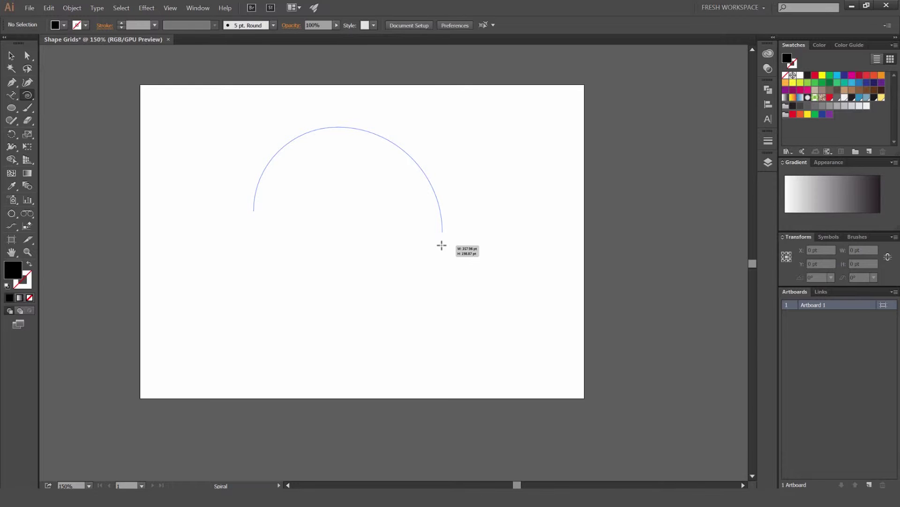
pyautogui.press('Down')
pyautogui.moveTo(441, 245); pyautogui.dragTo(531, 154)
pyautogui.press('Up')
pyautogui.press('Up')
pyautogui.press('Up')
pyautogui.press('Up')
pyautogui.press('Up')
pyautogui.press('Up')
pyautogui.press('Up')
pyautogui.press('Up')
pyautogui.press('Up')
pyautogui.press('Up')
pyautogui.press('Up')
pyautogui.press('Up')
pyautogui.press('Up')
pyautogui.press('Up')
pyautogui.press('Down')
pyautogui.press('Down')
pyautogui.press('Down')
pyautogui.press('Down')
pyautogui.press('Down')
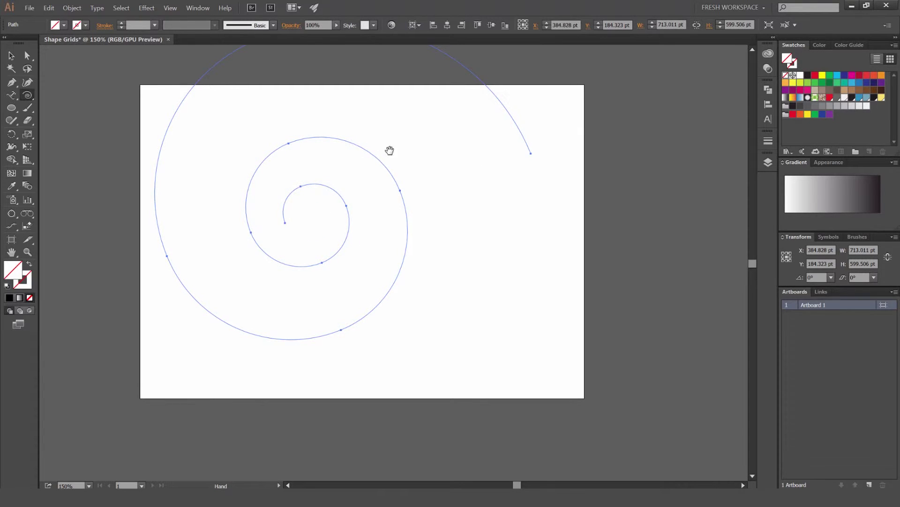
pyautogui.scroll(2, 389, 148)
# Step: Give the spiral a 10 pt stroke and scale it down from its corner
pyautogui.click(121, 26)
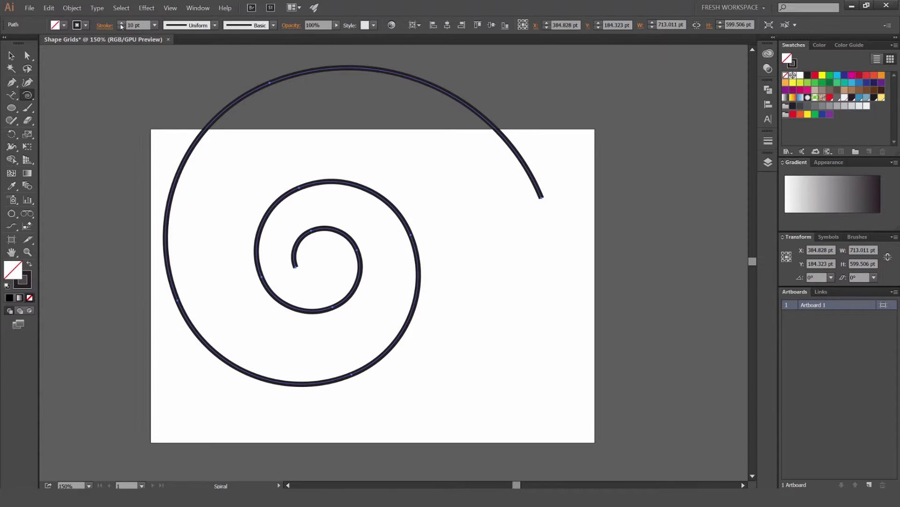
pyautogui.press('v')
pyautogui.moveTo(539, 68); pyautogui.dragTo(416, 168)
pyautogui.click(469, 151)
pyautogui.click(444, 170)
pyautogui.click(463, 142)
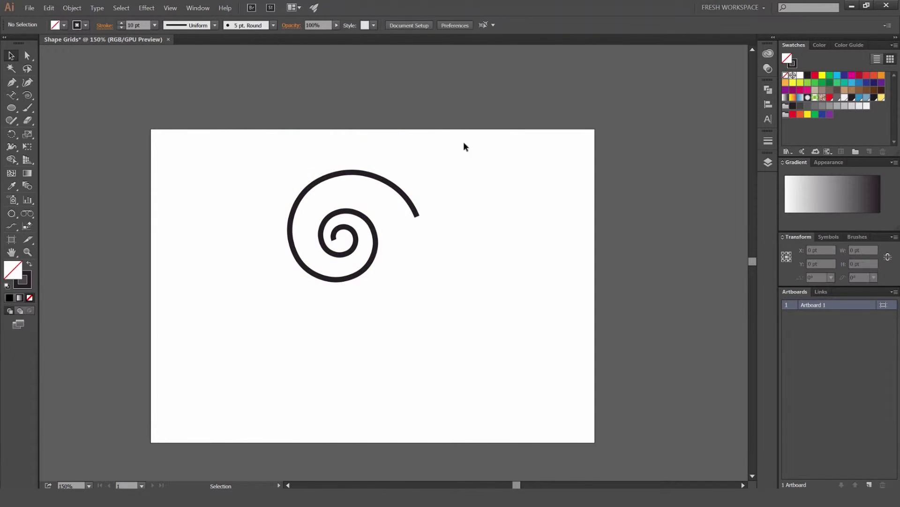
# Step: Fill the spiral red, swap its fill and stroke colours, then delete it
pyautogui.click(416, 216)
pyautogui.click(830, 97)
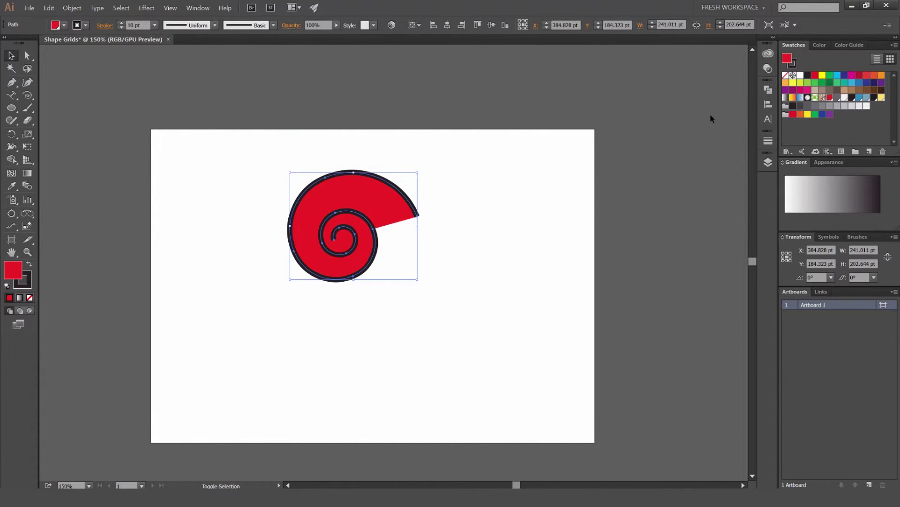
pyautogui.hotkey('shift', 'x')
pyautogui.click(583, 106)
pyautogui.click(322, 274)
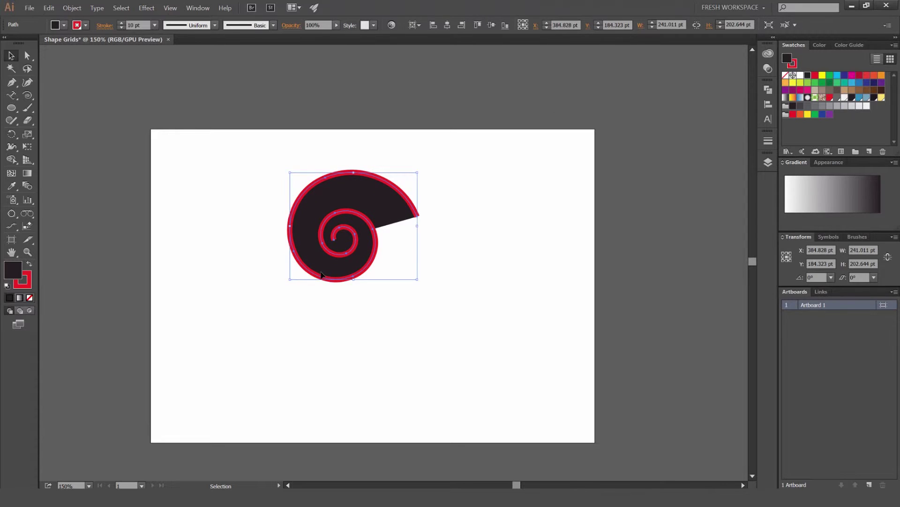
pyautogui.press('Delete')
pyautogui.click(27, 96)
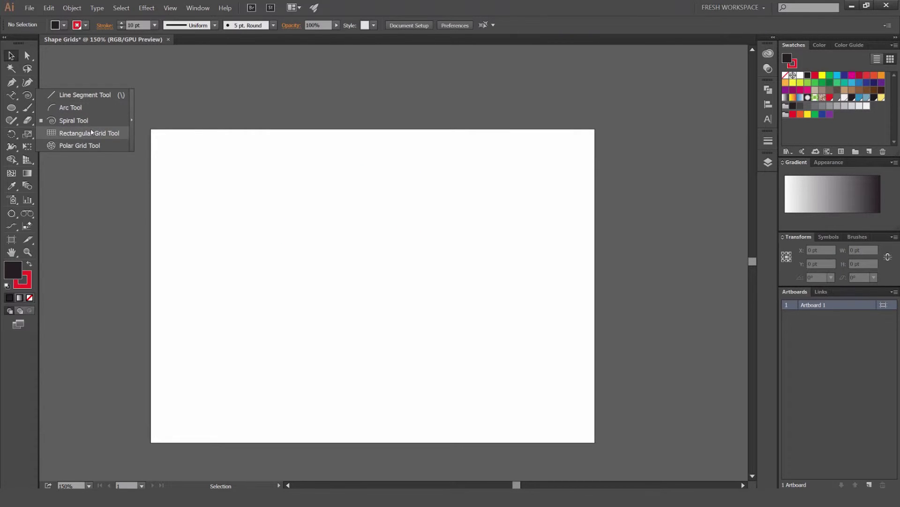
# Step: Drag out a rectangular grid across most of the artboard with the Rectangular Grid Tool
pyautogui.click(90, 132)
pyautogui.scroll(-2, 345, 277)
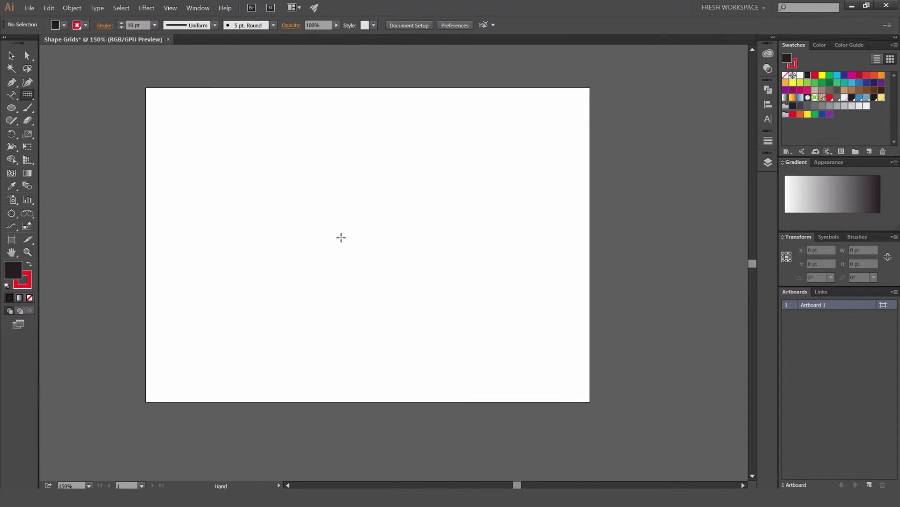
pyautogui.moveTo(207, 151); pyautogui.dragTo(534, 348)
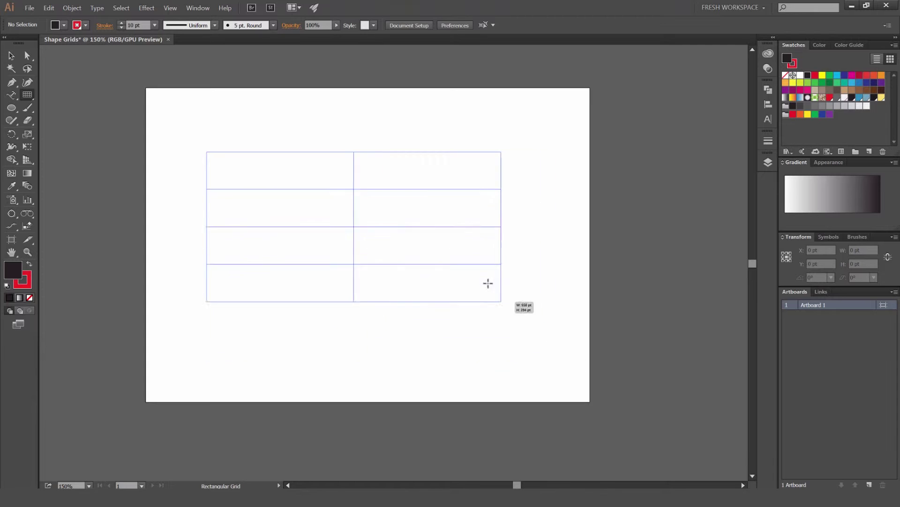
pyautogui.moveTo(488, 283); pyautogui.dragTo(538, 344)
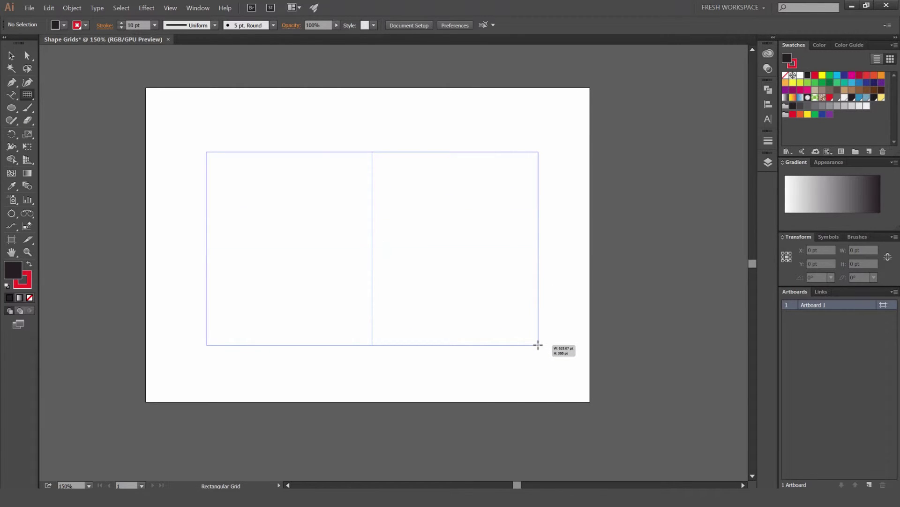
pyautogui.press('Up')
pyautogui.press('Up')
pyautogui.press('Up')
pyautogui.press('Up')
pyautogui.press('Up')
pyautogui.press('Up')
pyautogui.moveTo(538, 345); pyautogui.dragTo(543, 371)
# Step: Use the arrow keys while dragging to settle the grid at 3 rows and 11 columns
pyautogui.press('Up')
pyautogui.press('Up')
pyautogui.press('Up')
pyautogui.press('Up')
pyautogui.press('Up')
pyautogui.press('Up')
pyautogui.press('Up')
pyautogui.press('Up')
pyautogui.press('Up')
pyautogui.press('Up')
pyautogui.press('Up')
pyautogui.press('Up')
pyautogui.press('Up')
pyautogui.press('Up')
pyautogui.press('Up')
pyautogui.press('Up')
pyautogui.press('Up')
pyautogui.press('Up')
pyautogui.press('Down')
pyautogui.press('Down')
pyautogui.press('Down')
pyautogui.press('Down')
pyautogui.press('Down')
pyautogui.press('Down')
pyautogui.press('Down')
pyautogui.press('Down')
pyautogui.press('Down')
pyautogui.press('Down')
pyautogui.press('Down')
pyautogui.press('Down')
pyautogui.press('Down')
pyautogui.press('Down')
pyautogui.press('Down')
pyautogui.press('Down')
pyautogui.press('Down')
pyautogui.press('Down')
pyautogui.press('Down')
pyautogui.press('Down')
pyautogui.press('Right')
pyautogui.press('Down')
pyautogui.press('Down')
pyautogui.press('Down')
pyautogui.press('Up')
pyautogui.press('Up')
pyautogui.press('Up')
pyautogui.press('Up')
pyautogui.press('Down')
pyautogui.press('Down')
pyautogui.press('Down')
pyautogui.press('Right')
pyautogui.press('Right')
pyautogui.press('Right')
pyautogui.press('Left')
pyautogui.press('Left')
pyautogui.press('Left')
pyautogui.press('Right')
pyautogui.press('Right')
pyautogui.press('Right')
pyautogui.press('Right')
pyautogui.press('Up')
pyautogui.press('Right')
pyautogui.press('Right')
pyautogui.press('Up')
pyautogui.press('Up')
pyautogui.press('Right')
pyautogui.press('Right')
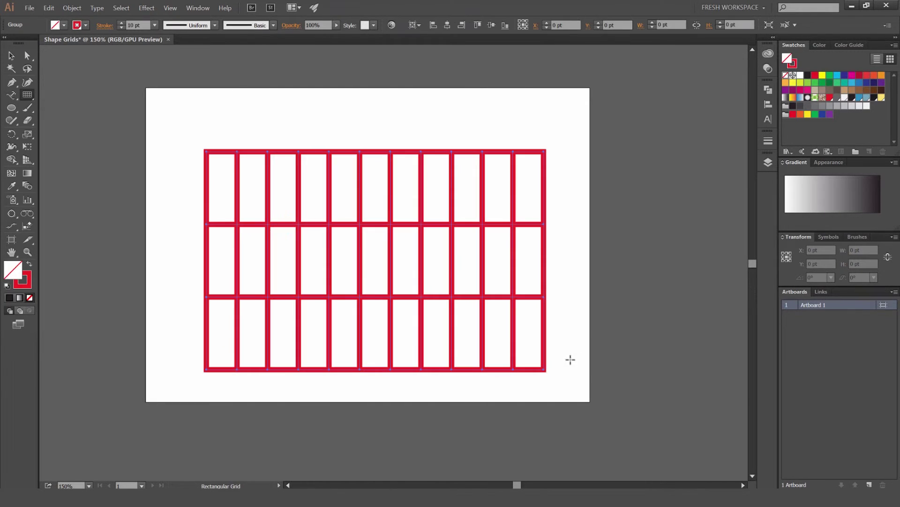
# Step: Give the grid a black stroke with no fill, move it up-left, and expand it
pyautogui.click(808, 75)
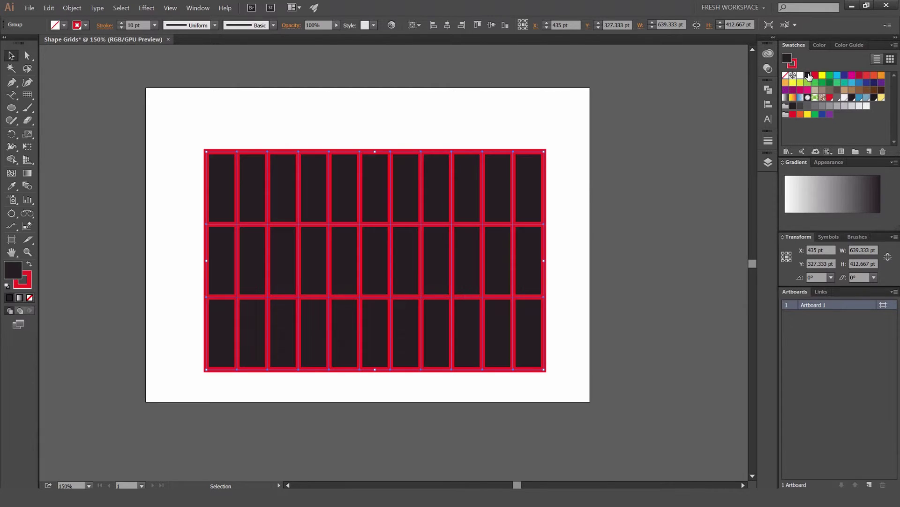
pyautogui.press('/')
pyautogui.click(807, 75)
pyautogui.click(576, 112)
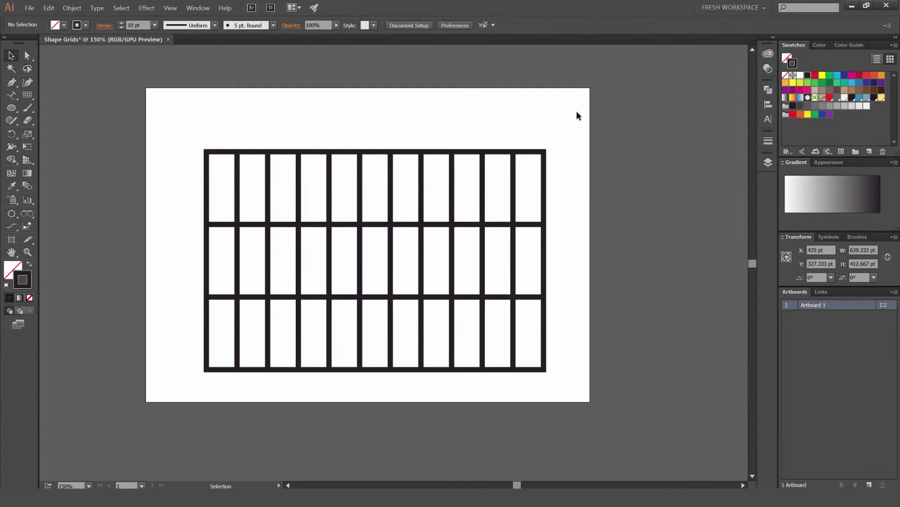
pyautogui.moveTo(474, 155); pyautogui.dragTo(469, 133)
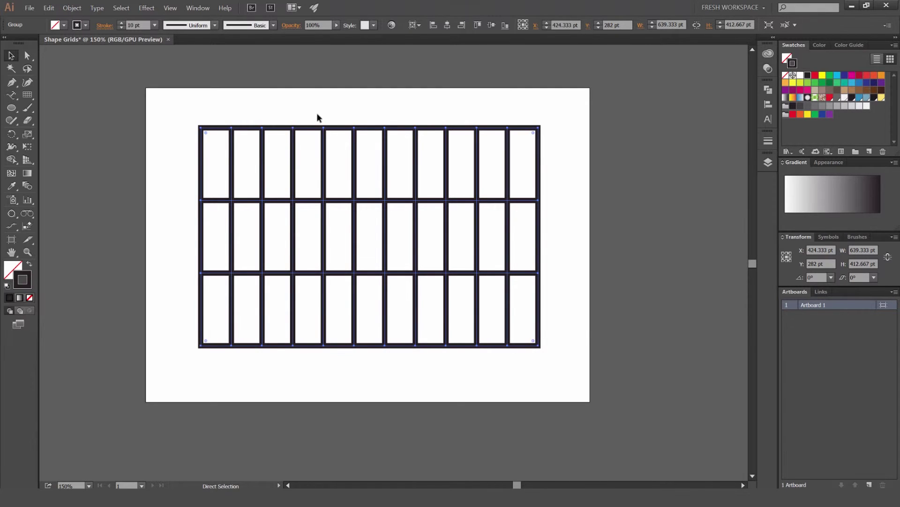
pyautogui.hotkey('ctrl', 'shift', 'e')
pyautogui.press('Return')
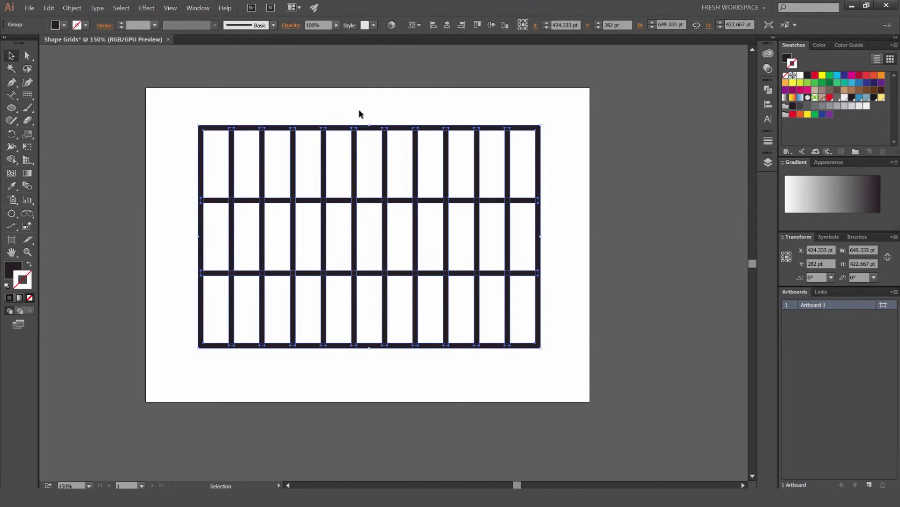
# Step: Merge thirteen scattered grid cells into the black frame with the Shape Builder Tool
pyautogui.hotkey('shift', 'm')
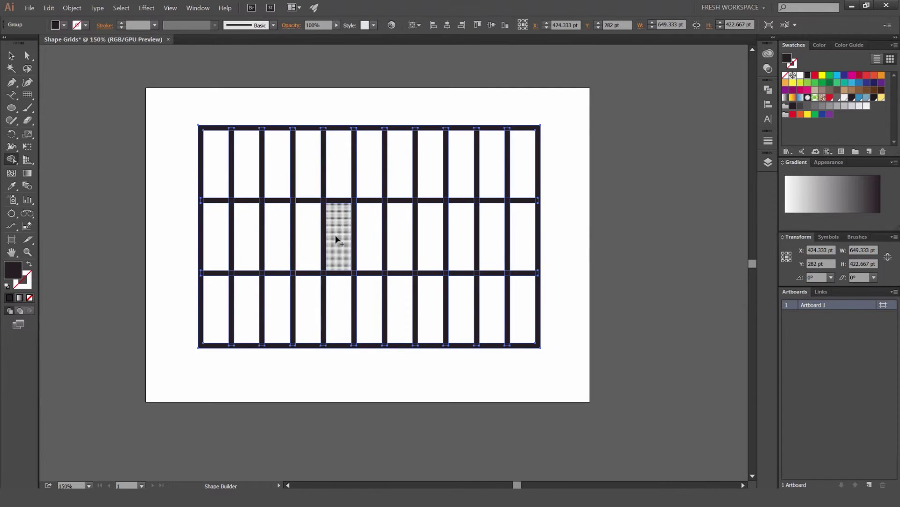
pyautogui.click(308, 235)
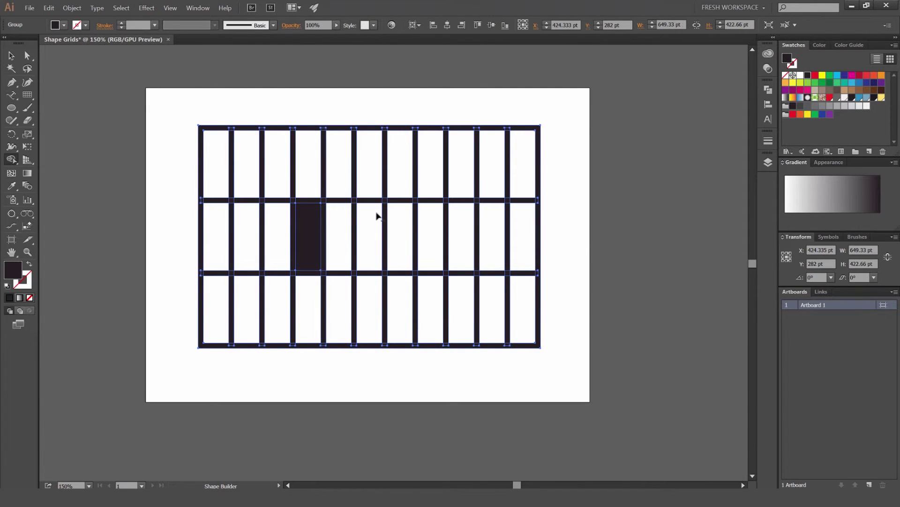
pyautogui.click(378, 216)
pyautogui.click(396, 181)
pyautogui.click(430, 234)
pyautogui.click(466, 237)
pyautogui.click(459, 309)
pyautogui.click(368, 309)
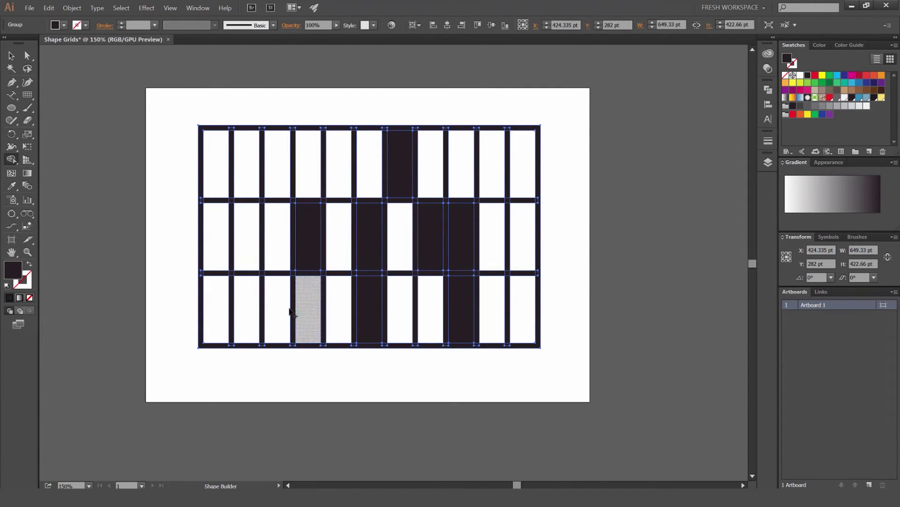
pyautogui.click(277, 309)
pyautogui.click(246, 236)
pyautogui.click(522, 235)
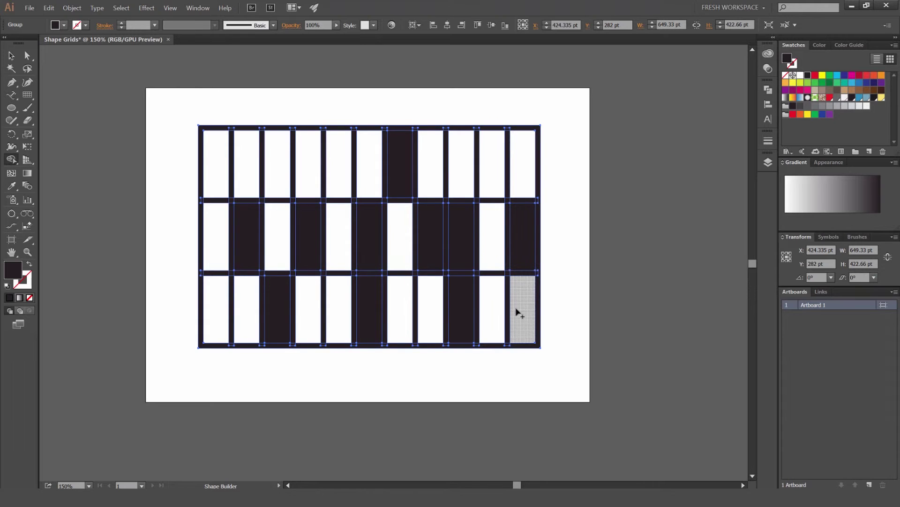
pyautogui.click(519, 305)
pyautogui.click(215, 162)
pyautogui.click(520, 170)
# Step: Review the merged grid result, then select the whole grid
pyautogui.press('v')
pyautogui.click(634, 173)
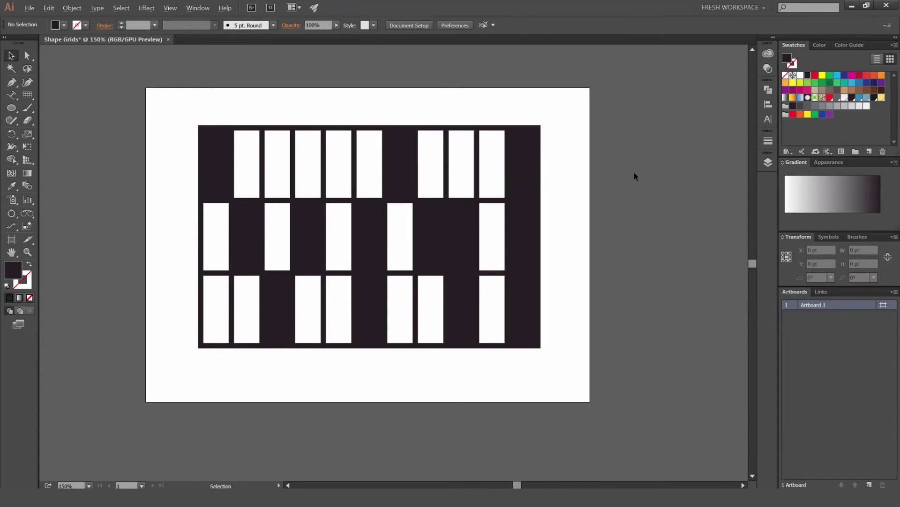
pyautogui.scroll(-1, 636, 136)
pyautogui.click(357, 333)
pyautogui.click(657, 265)
pyautogui.scroll(-2, 652, 178)
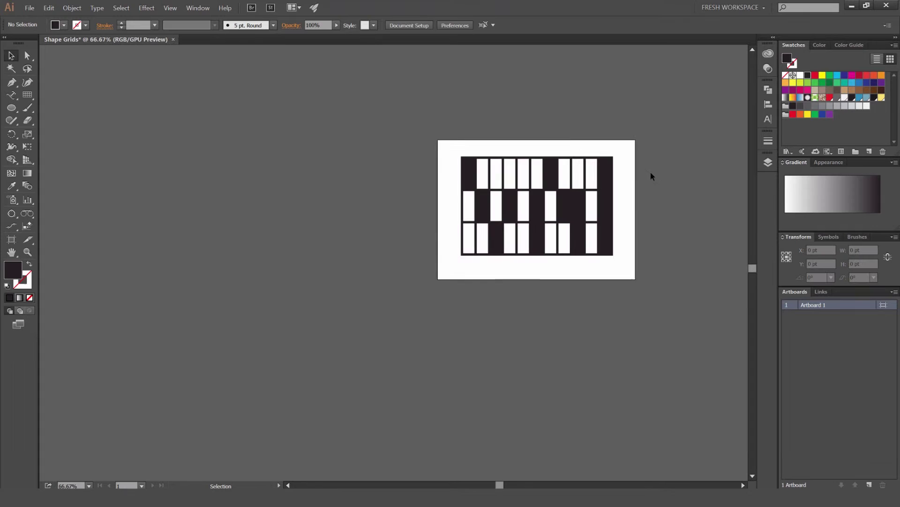
pyautogui.scroll(2, 625, 170)
pyautogui.hotkey('ctrl', 'a')
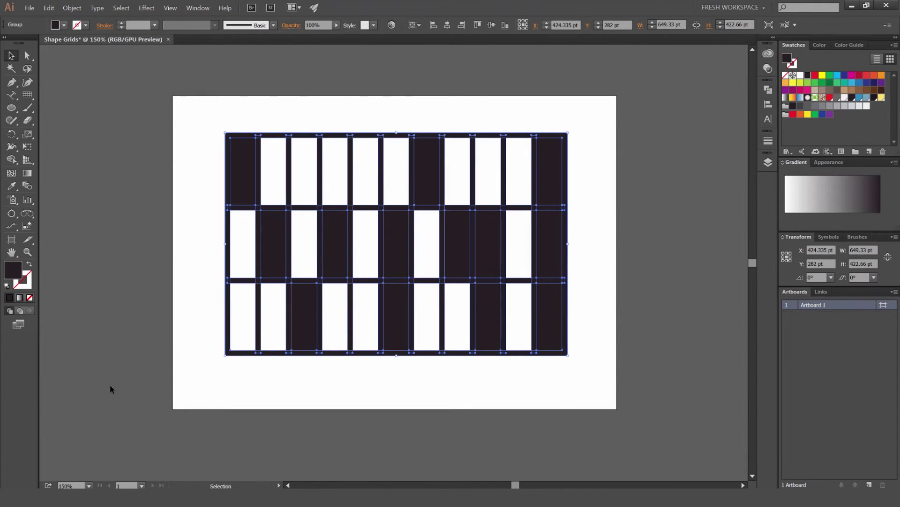
# Step: Delete the rectangular grid and start dragging a polar grid, reducing its radial dividers
pyautogui.press('Delete')
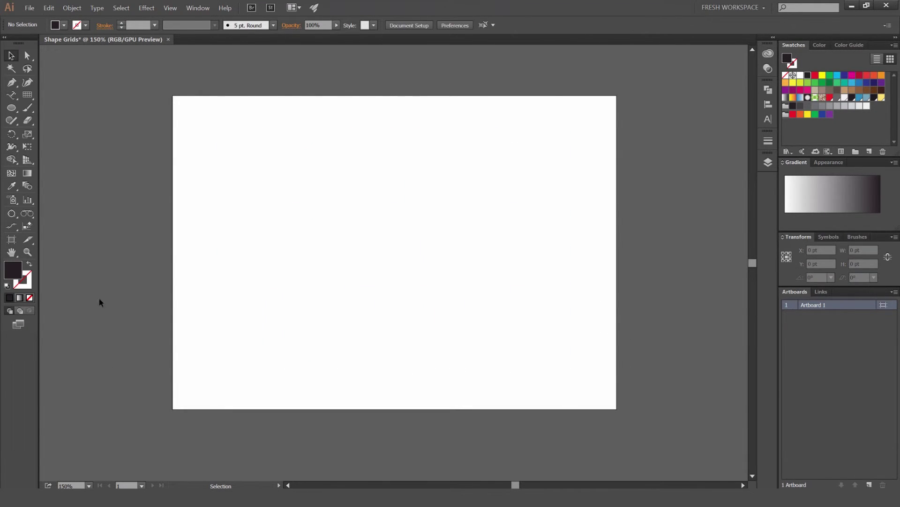
pyautogui.moveTo(29, 96); pyautogui.dragTo(69, 147)
pyautogui.moveTo(438, 300); pyautogui.dragTo(541, 392)
pyautogui.press('Right')
pyautogui.press('Right')
pyautogui.press('Right')
pyautogui.press('Right')
pyautogui.press('Right')
pyautogui.press('Right')
pyautogui.press('Right')
pyautogui.press('Right')
pyautogui.press('Right')
pyautogui.press('Right')
pyautogui.press('Right')
pyautogui.press('Right')
pyautogui.press('Right')
pyautogui.press('Right')
pyautogui.press('Right')
pyautogui.press('Right')
pyautogui.press('Right')
pyautogui.press('Right')
pyautogui.press('Right')
pyautogui.press('Right')
pyautogui.press('Right')
pyautogui.press('Right')
pyautogui.press('Right')
pyautogui.press('Right')
pyautogui.press('Right')
pyautogui.press('Right')
pyautogui.press('Right')
pyautogui.press('Right')
pyautogui.press('Right')
pyautogui.press('Right')
pyautogui.press('Left')
pyautogui.press('Left')
pyautogui.press('Left')
pyautogui.press('Left')
pyautogui.press('Left')
pyautogui.press('Left')
pyautogui.press('Left')
pyautogui.press('Left')
pyautogui.press('Left')
pyautogui.press('Left')
pyautogui.press('Left')
pyautogui.press('Left')
pyautogui.press('Left')
pyautogui.press('Left')
pyautogui.press('Left')
pyautogui.press('Left')
pyautogui.press('Left')
pyautogui.press('Left')
pyautogui.press('Left')
pyautogui.press('Left')
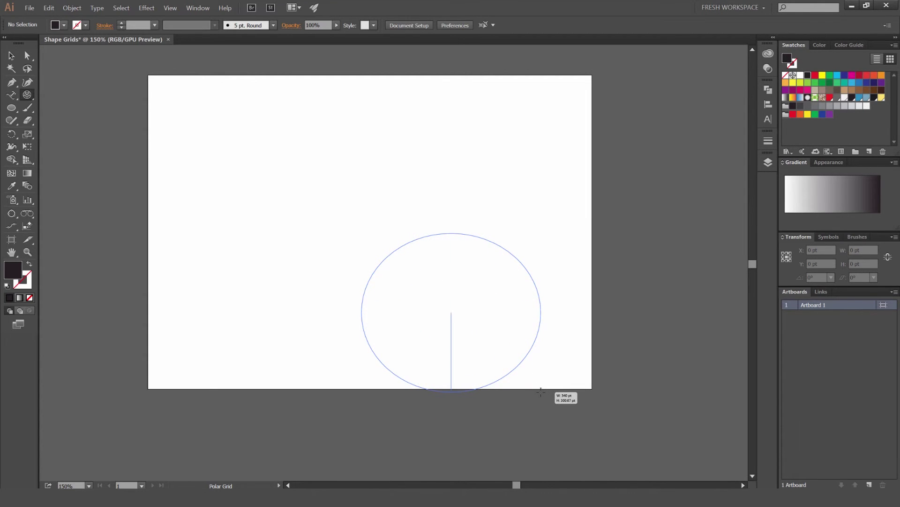
pyautogui.press('Left')
pyautogui.press('Left')
pyautogui.press('Left')
pyautogui.press('Left')
pyautogui.press('Left')
pyautogui.press('Left')
pyautogui.press('Left')
pyautogui.press('Left')
pyautogui.press('Left')
pyautogui.press('Left')
pyautogui.press('Left')
pyautogui.press('Left')
# Step: Finish sizing the polar grid with about ten concentric rings and eight radial dividers
pyautogui.moveTo(541, 391); pyautogui.dragTo(534, 382)
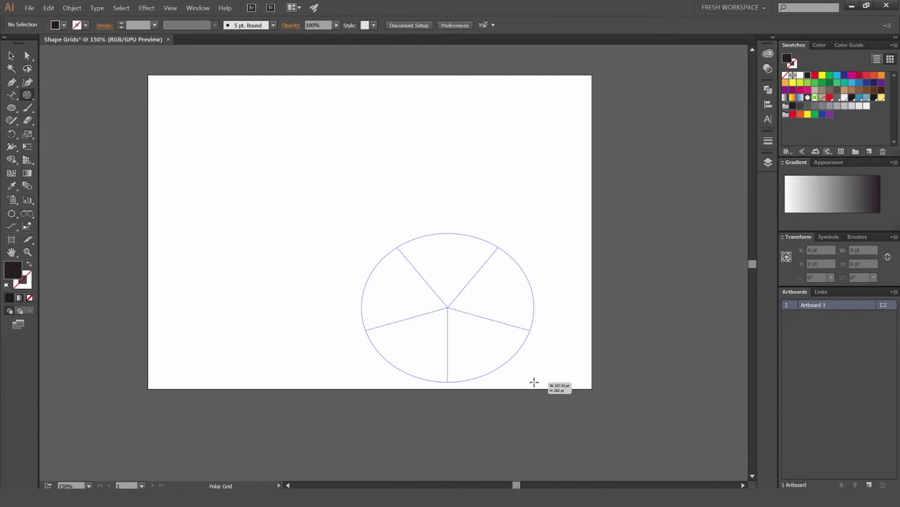
pyautogui.moveTo(535, 382); pyautogui.dragTo(520, 370)
pyautogui.press('Right')
pyautogui.press('Right')
pyautogui.press('Right')
pyautogui.press('Right')
pyautogui.press('Right')
pyautogui.press('Right')
pyautogui.press('Right')
pyautogui.press('Right')
pyautogui.press('Right')
pyautogui.press('Right')
pyautogui.press('Right')
pyautogui.press('Right')
pyautogui.press('Right')
pyautogui.press('Right')
pyautogui.press('Right')
pyautogui.press('Right')
pyautogui.press('Right')
pyautogui.press('Right')
pyautogui.press('Right')
pyautogui.press('Right')
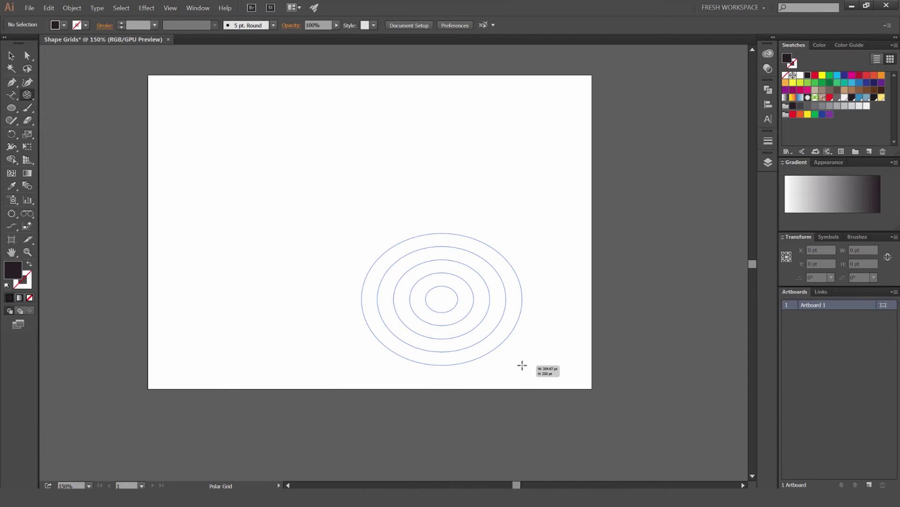
pyautogui.press('Up')
pyautogui.press('Up')
pyautogui.press('Up')
pyautogui.moveTo(523, 365)
pyautogui.mouseDown()
pyautogui.moveTo(546, 384)
pyautogui.moveTo(498, 355)
pyautogui.moveTo(525, 371)
pyautogui.moveTo(404, 268)
pyautogui.moveTo(462, 303)
pyautogui.moveTo(514, 363)
pyautogui.moveTo(482, 338)
pyautogui.moveTo(470, 341)
pyautogui.mouseUp()
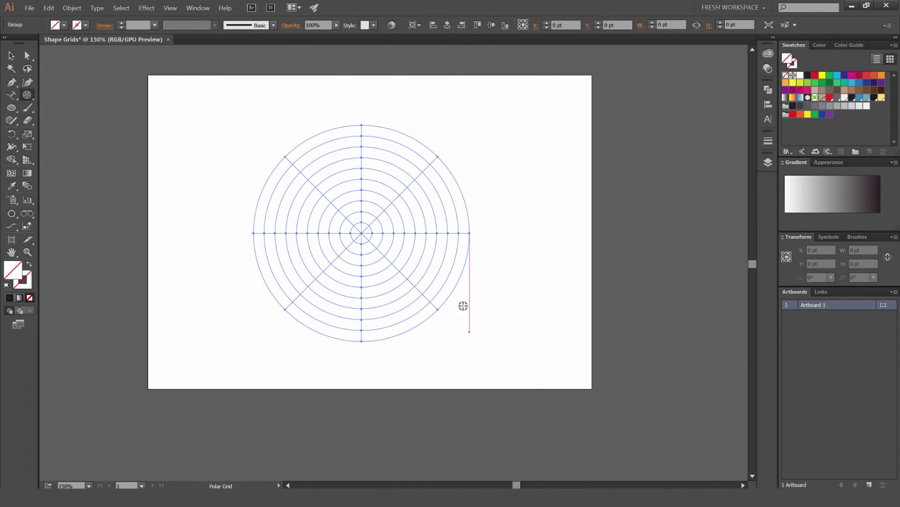
# Step: Finish the polar grid, select it, and give it a black stroke
pyautogui.press('v')
pyautogui.click(511, 179)
pyautogui.click(256, 263)
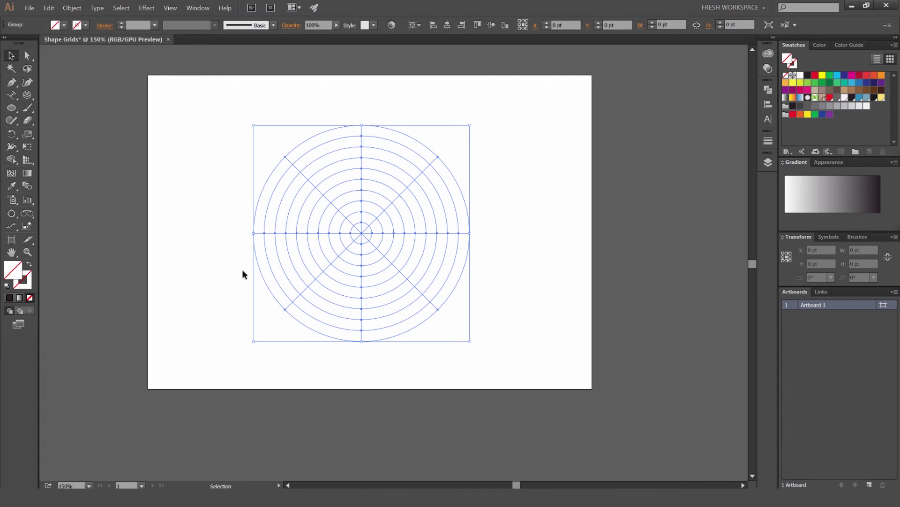
pyautogui.click(800, 76)
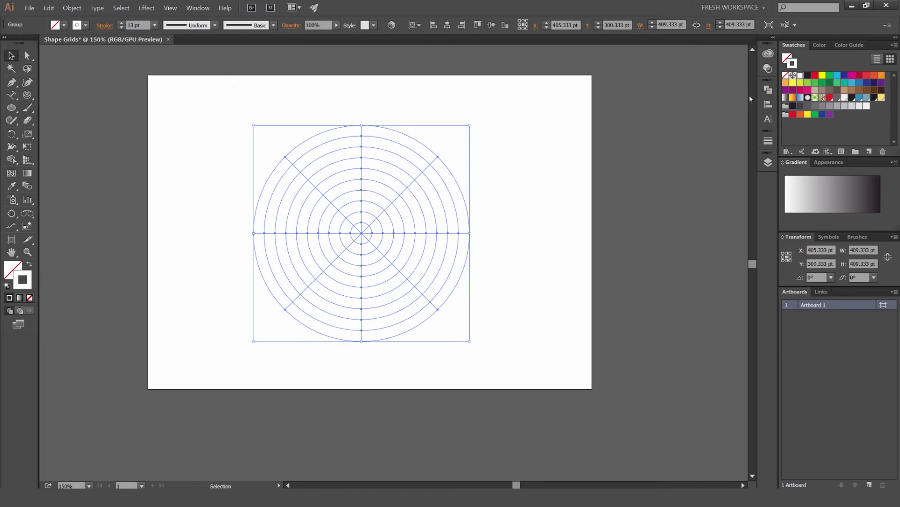
pyautogui.click(810, 76)
# Step: Set the grid's stroke weight to 4 pt, then deselect to preview the solid lines
pyautogui.click(121, 28)
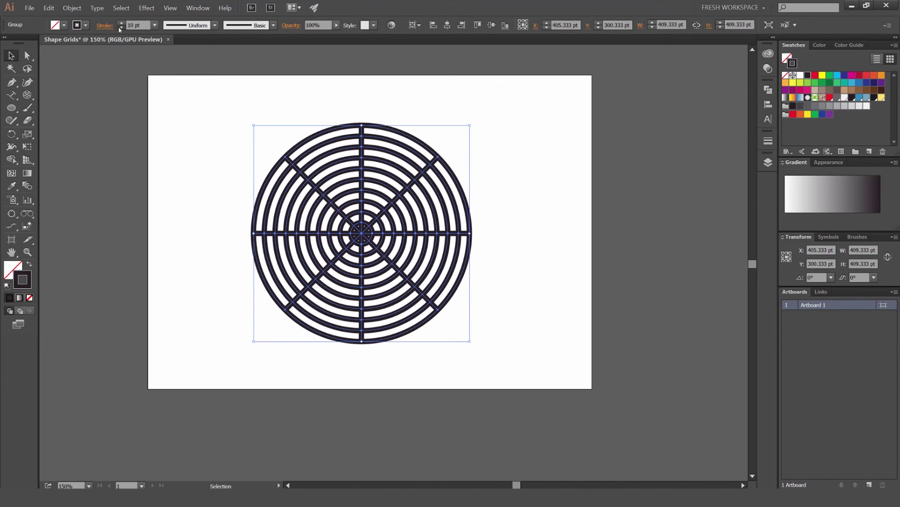
pyautogui.click(120, 29)
pyautogui.click(303, 90)
pyautogui.hotkey('ctrl', 'a')
pyautogui.click(535, 247)
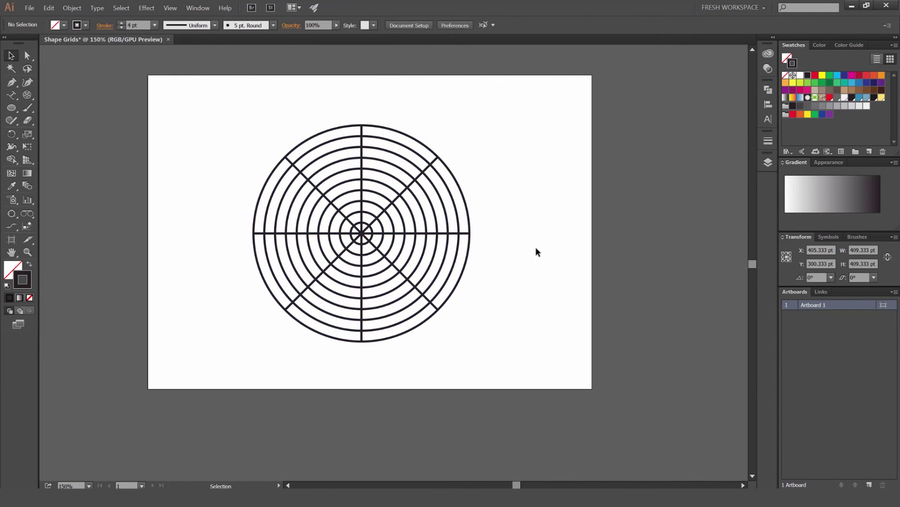
pyautogui.hotkey('ctrl', 'a')
pyautogui.click(545, 174)
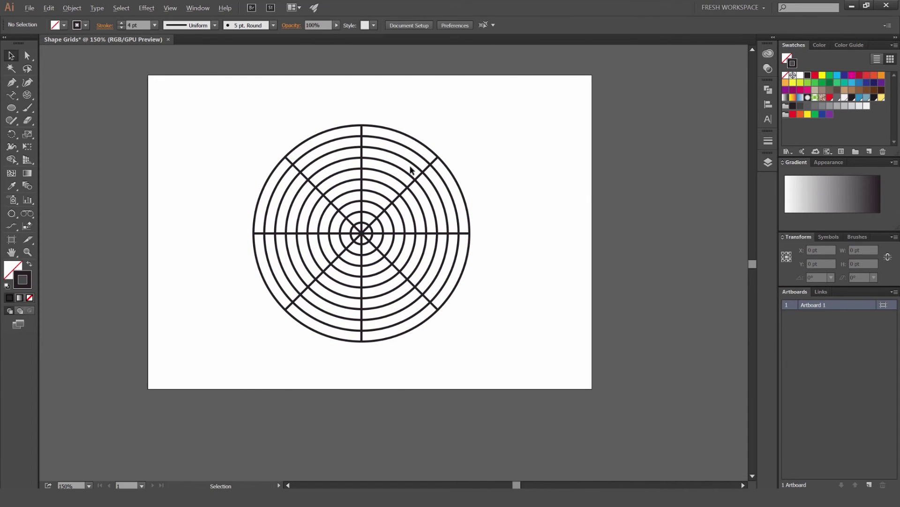
pyautogui.scroll(1, 411, 166)
# Step: With Shape Builder, merge the inner ring segments of the upper, left and right wedges
pyautogui.hotkey('ctrl', 'a')
pyautogui.hotkey('shift', 'm')
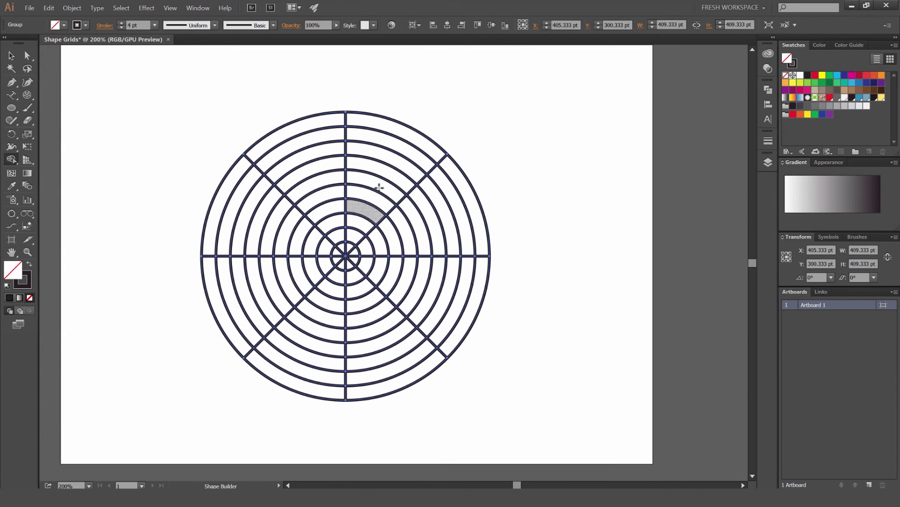
pyautogui.moveTo(376, 178); pyautogui.dragTo(352, 240)
pyautogui.moveTo(324, 149)
pyautogui.mouseDown()
pyautogui.moveTo(337, 239)
pyautogui.moveTo(246, 220)
pyautogui.mouseUp()
pyautogui.moveTo(324, 265); pyautogui.dragTo(246, 300)
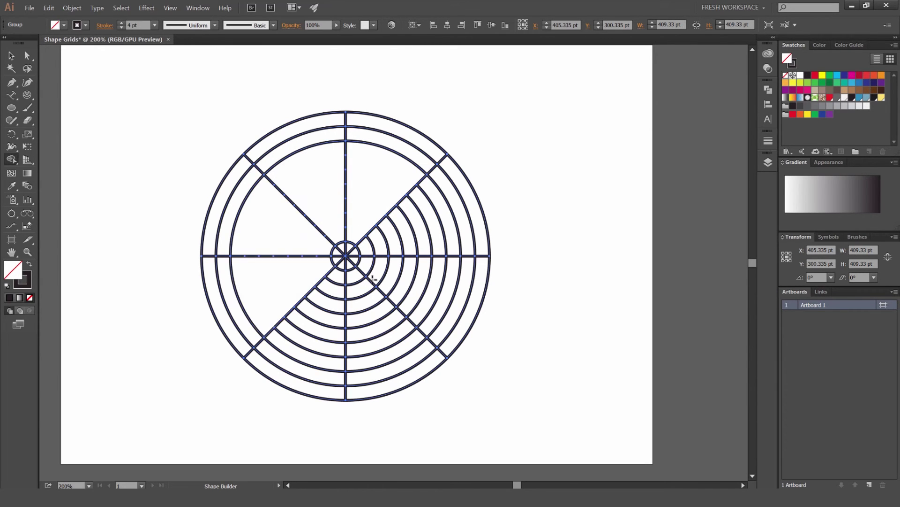
pyautogui.moveTo(372, 247); pyautogui.dragTo(452, 222)
# Step: Merge the remaining right and lower wedges' inner segments, then deselect and recentre the wheel
pyautogui.moveTo(365, 265); pyautogui.dragTo(457, 323)
pyautogui.moveTo(357, 287); pyautogui.dragTo(383, 357)
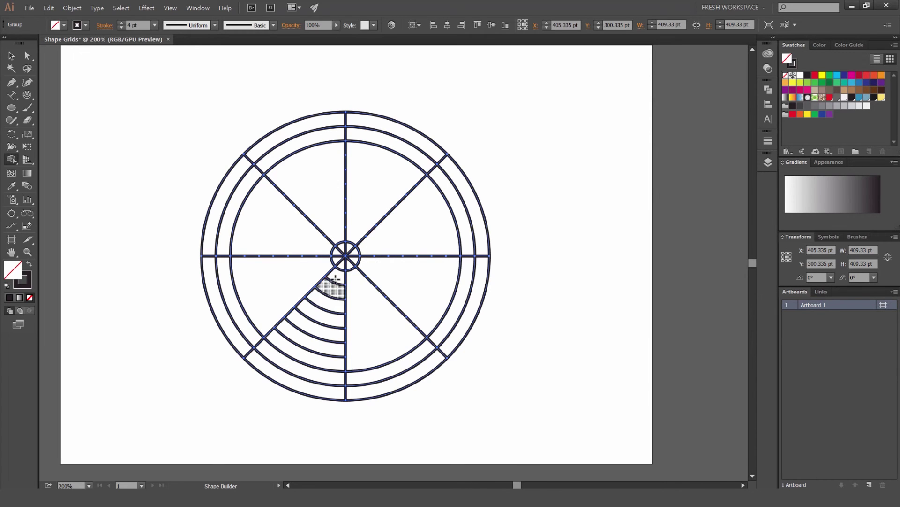
pyautogui.moveTo(334, 279); pyautogui.dragTo(305, 353)
pyautogui.press('v')
pyautogui.click(576, 269)
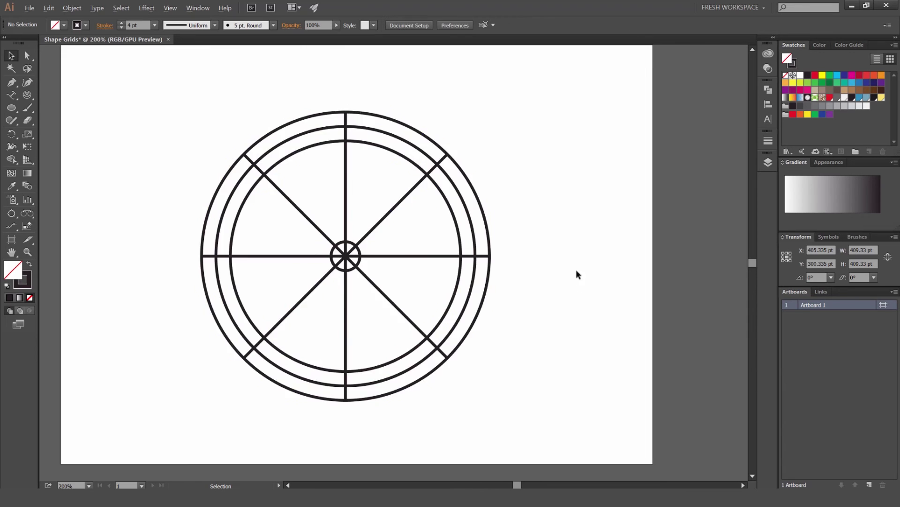
pyautogui.hotkey('ctrl', '1')
pyautogui.scroll(2, 544, 198)
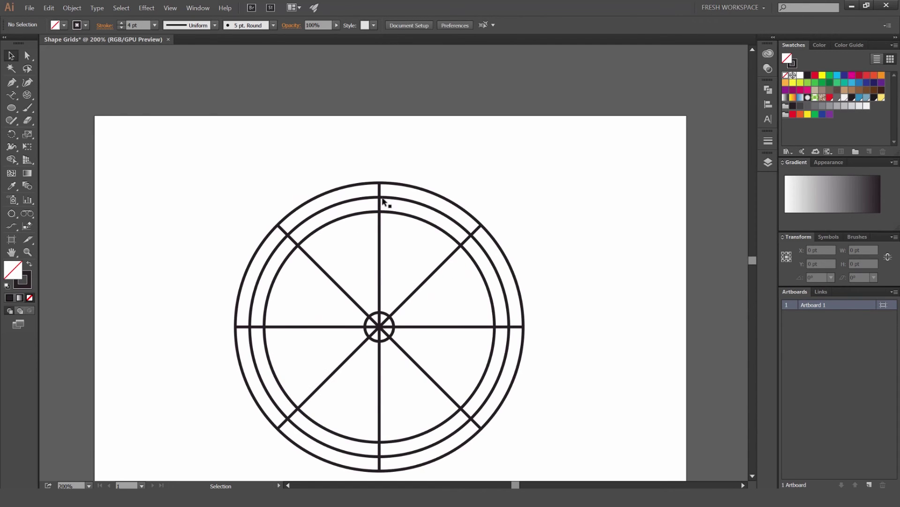
pyautogui.moveTo(496, 210); pyautogui.dragTo(489, 164)
pyautogui.scroll(1, 328, 195)
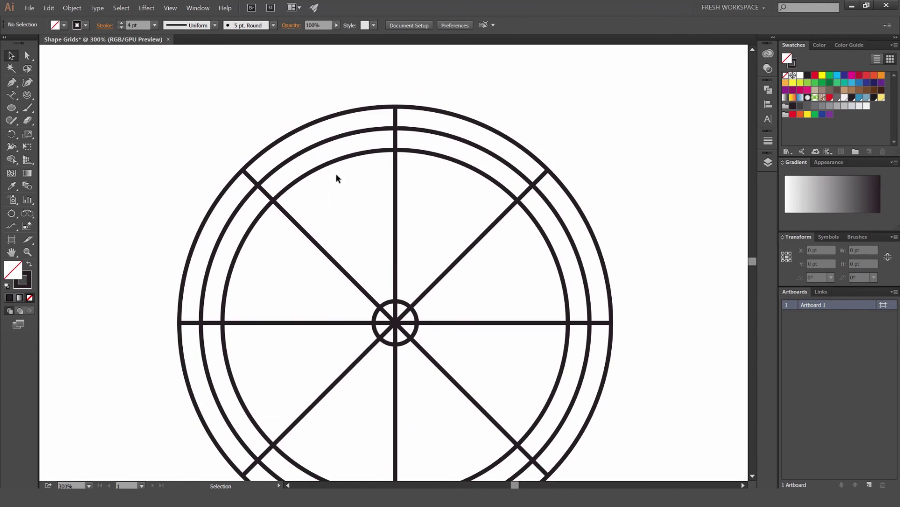
pyautogui.scroll(-2, 379, 197)
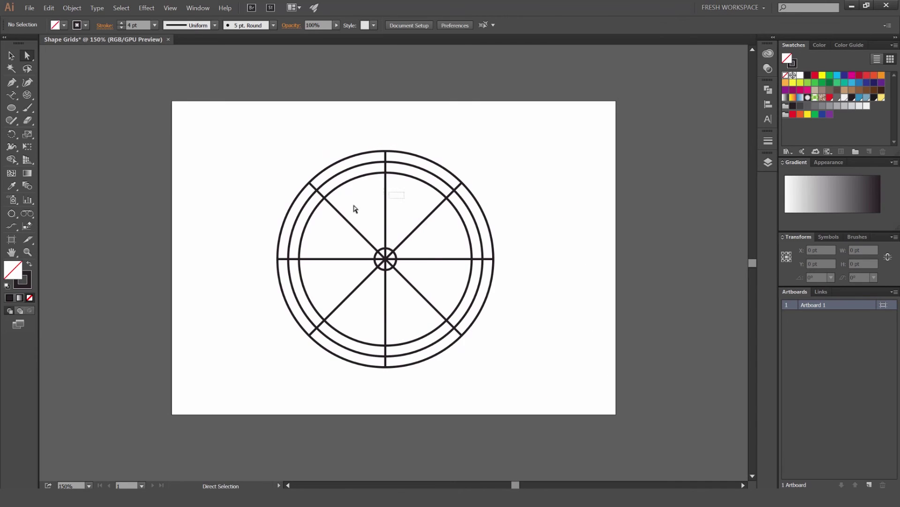
# Step: Delete the four quarter arcs of the centre circle with Shape Builder
pyautogui.press('v')
pyautogui.scroll(4, 401, 260)
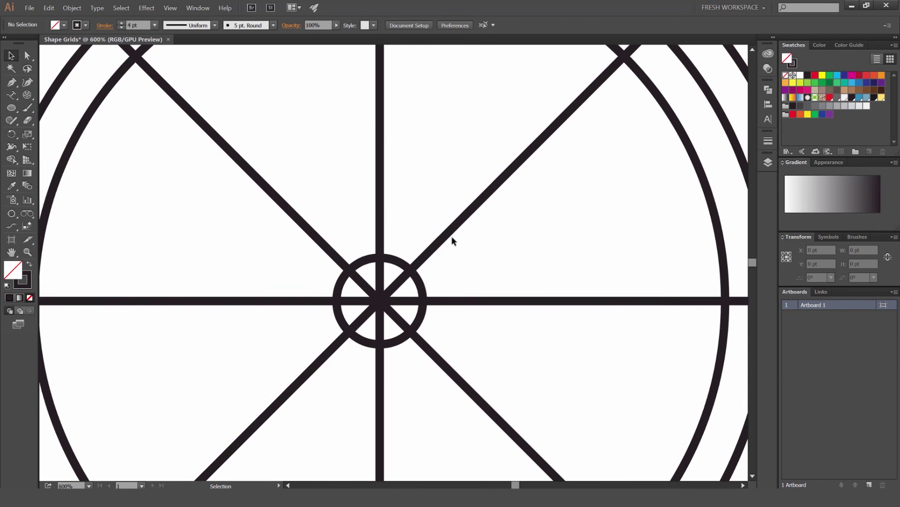
pyautogui.hotkey('ctrl', 'a')
pyautogui.hotkey('shift', 'm')
pyautogui.keyDown('alt'); pyautogui.click(413, 272); pyautogui.keyUp('alt')
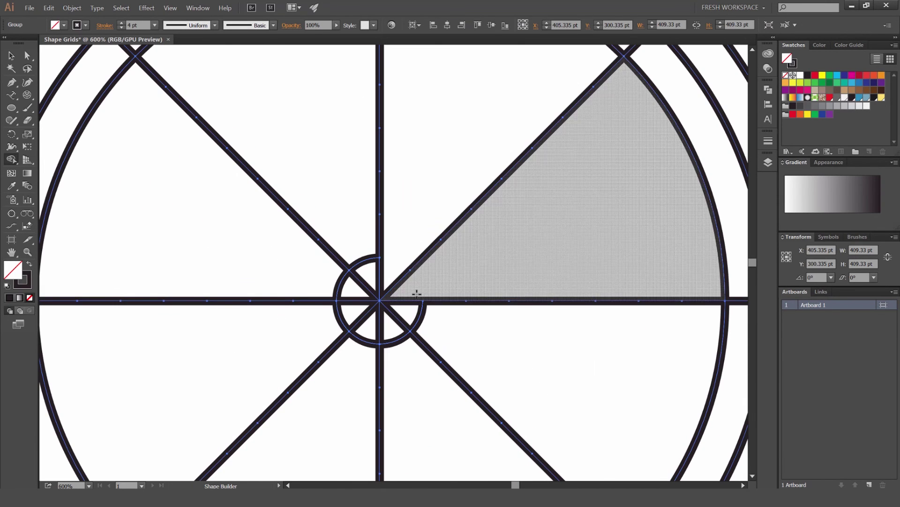
pyautogui.keyDown('alt'); pyautogui.click(412, 332); pyautogui.keyUp('alt')
pyautogui.keyDown('alt'); pyautogui.click(348, 331); pyautogui.keyUp('alt')
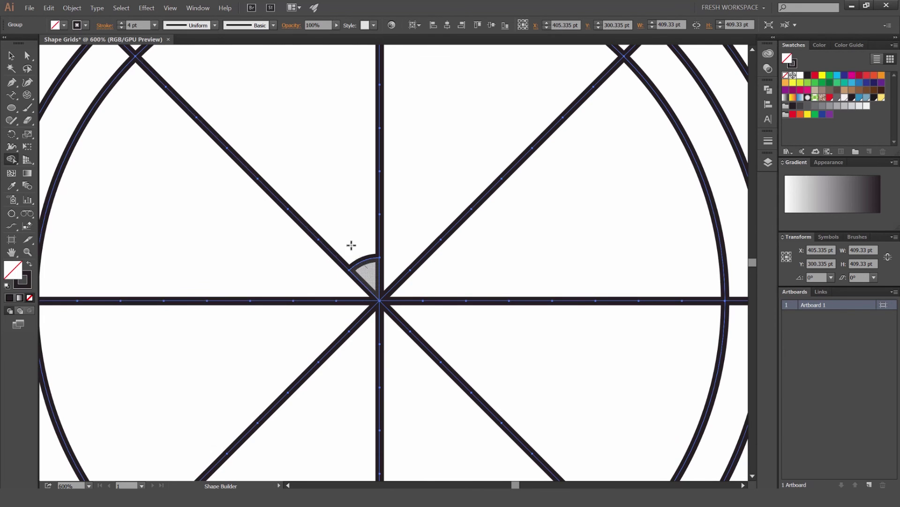
pyautogui.keyDown('alt'); pyautogui.click(352, 248); pyautogui.keyUp('alt')
# Step: Deselect the wheel and zoom out to view the eight spokes meeting at the centre
pyautogui.hotkey('ctrl', 'shift', 'a')
pyautogui.press('v')
pyautogui.scroll(-2, 327, 181)
pyautogui.scroll(1, 230, 103)
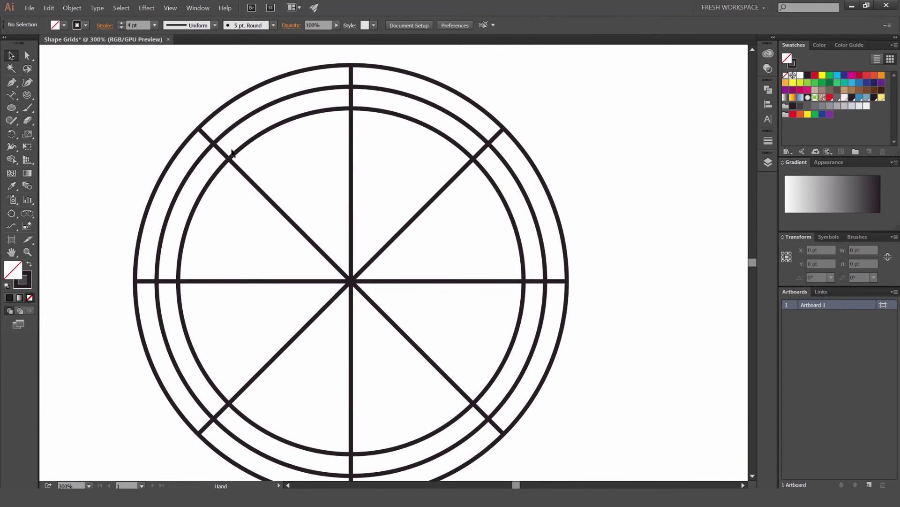
pyautogui.scroll(1, 233, 123)
pyautogui.scroll(1, 184, 230)
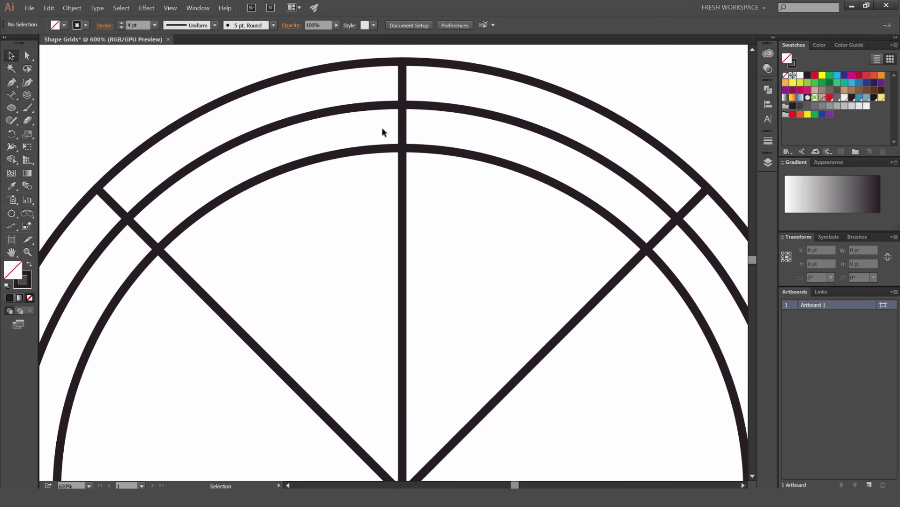
pyautogui.scroll(-2, 335, 160)
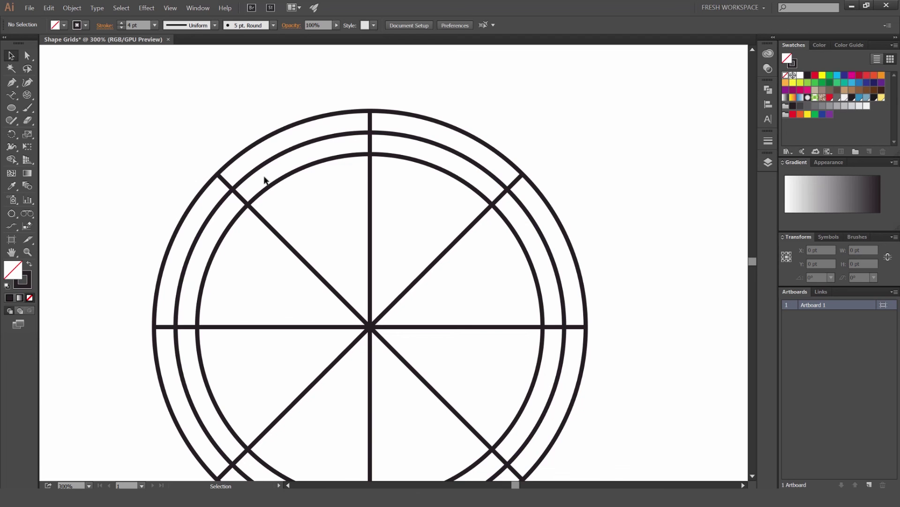
pyautogui.hotkey('ctrl', '-')
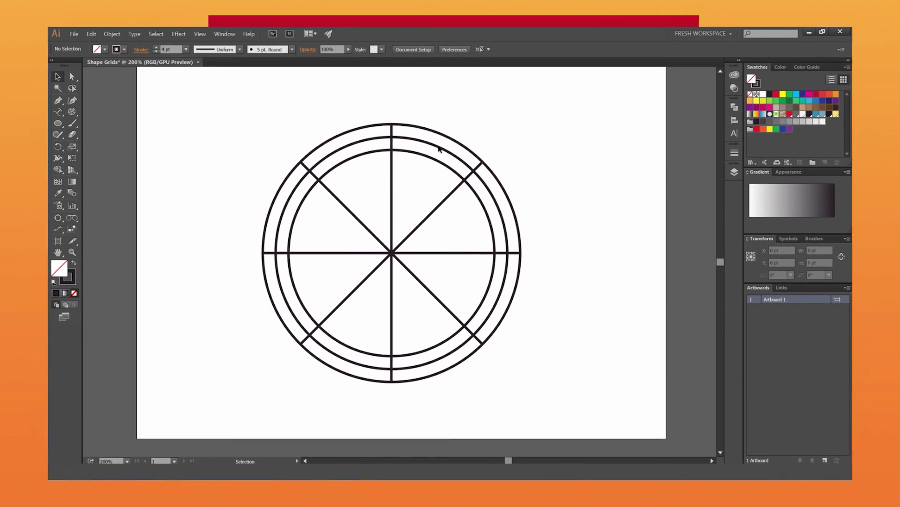
# Step: Zoom out and delete the wheel graphic from the artboard
pyautogui.hotkey('ctrl', '-')
pyautogui.hotkey('ctrl', '-')
pyautogui.click(403, 247)
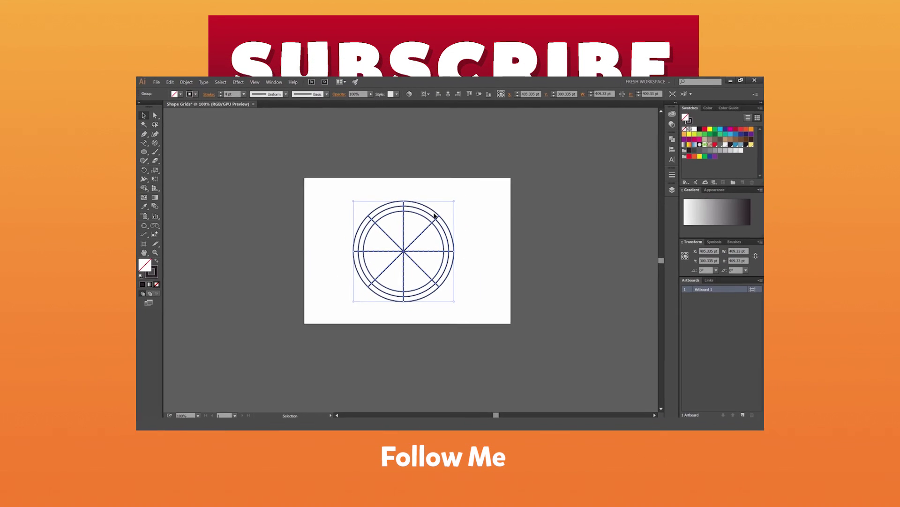
pyautogui.press('Delete')
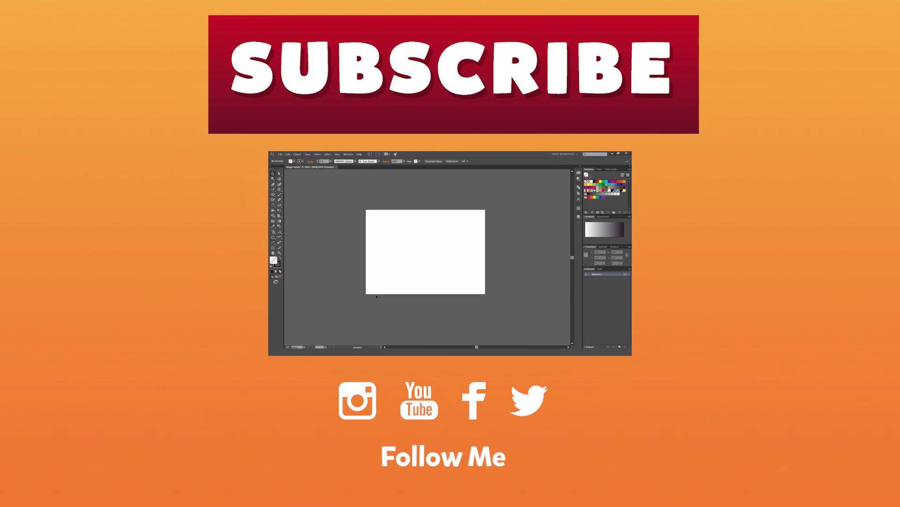